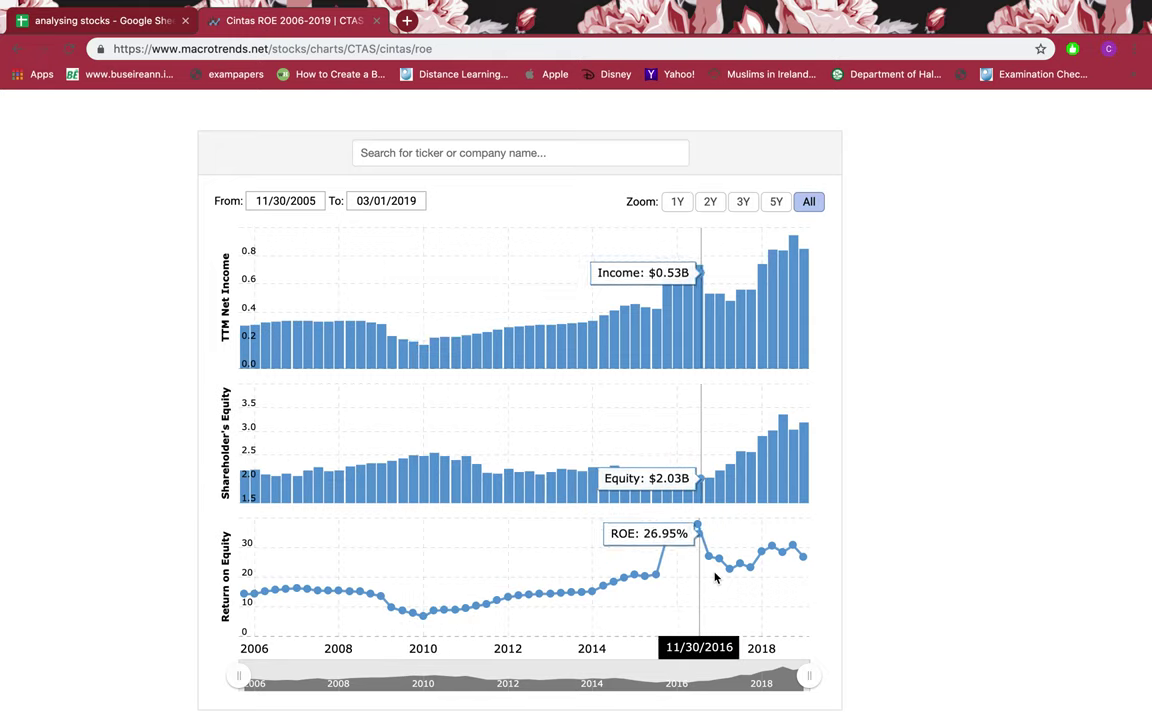
Read the latest Cintas ROE of 25.85% on the MacroTrends ROE page
scroll(715, 577, "up", 5)
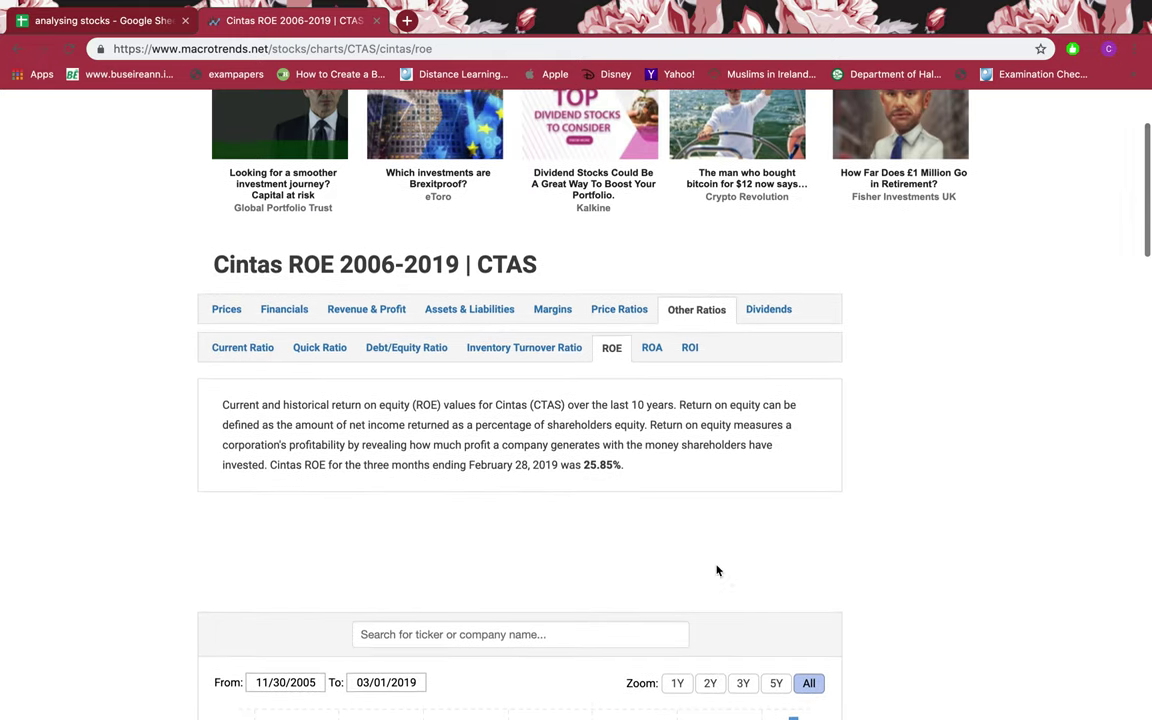
left_click(375, 44)
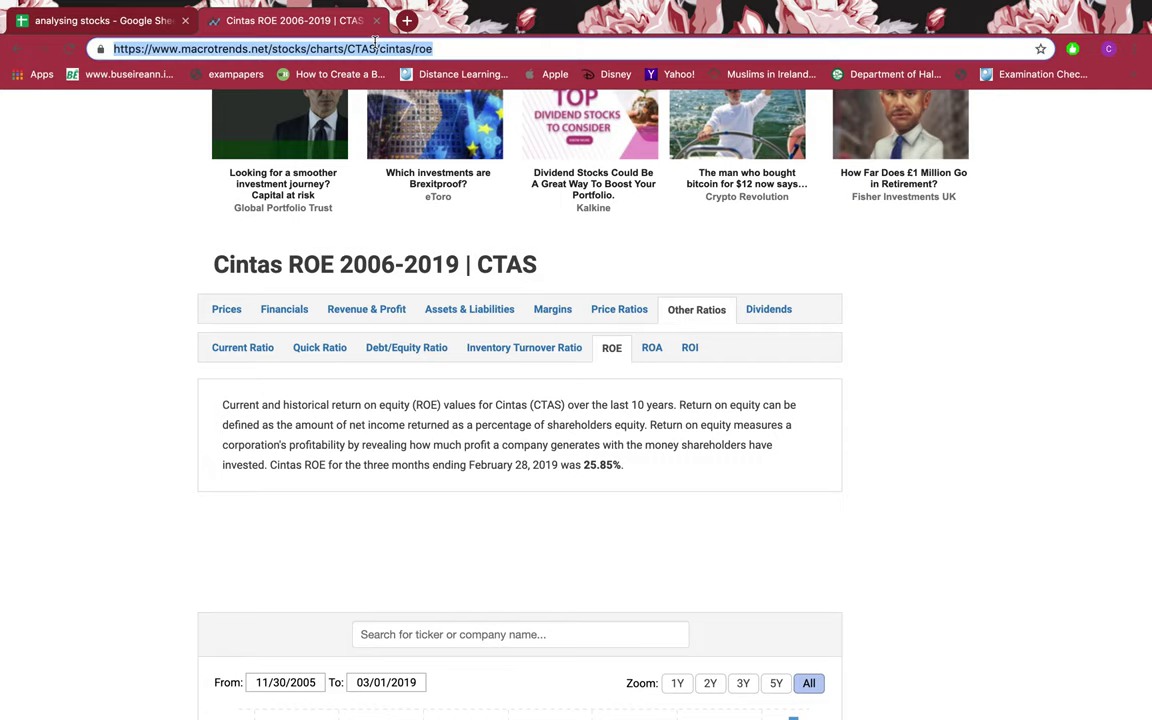
Search 'CTAS stock' and select its 0.86% dividend yield in the summary
type("CTAS s")
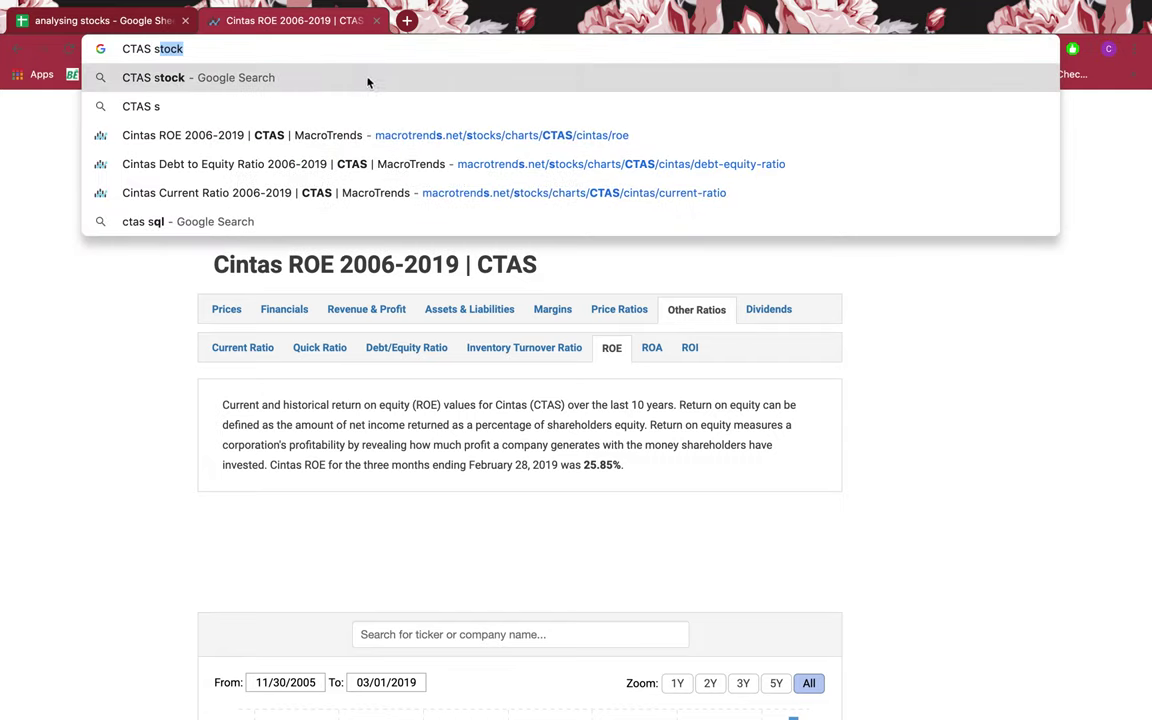
key("Return")
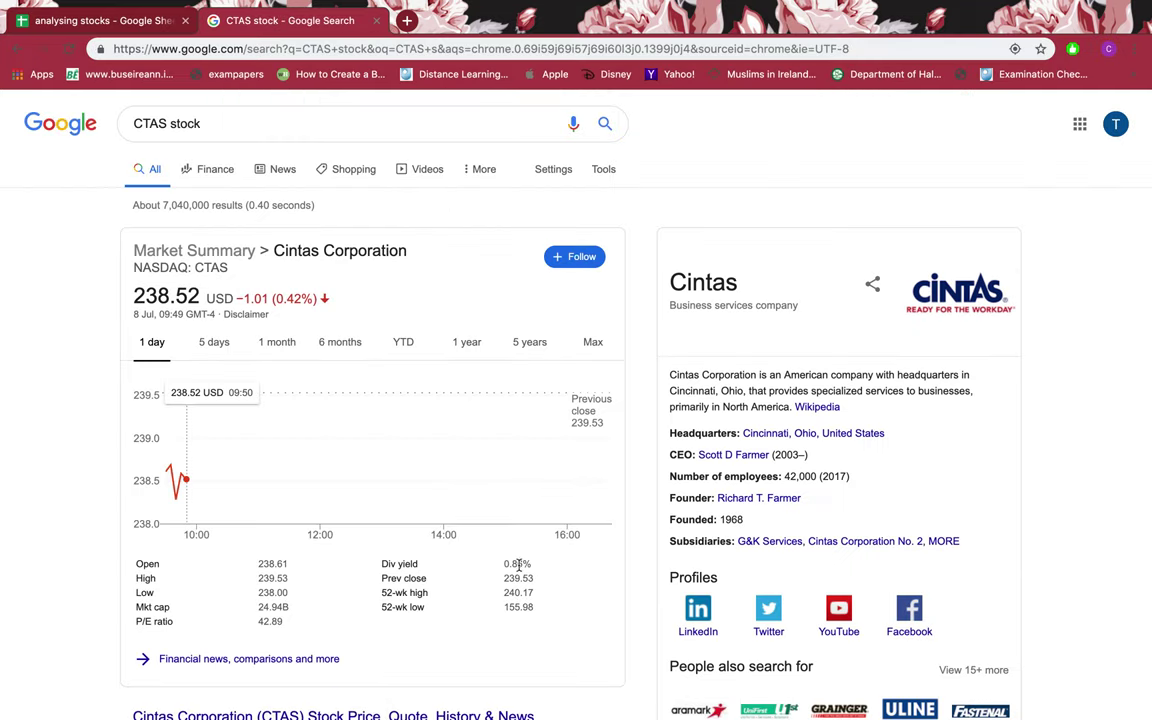
left_click_drag(505, 563, 553, 561)
scroll(558, 563, "up", 3)
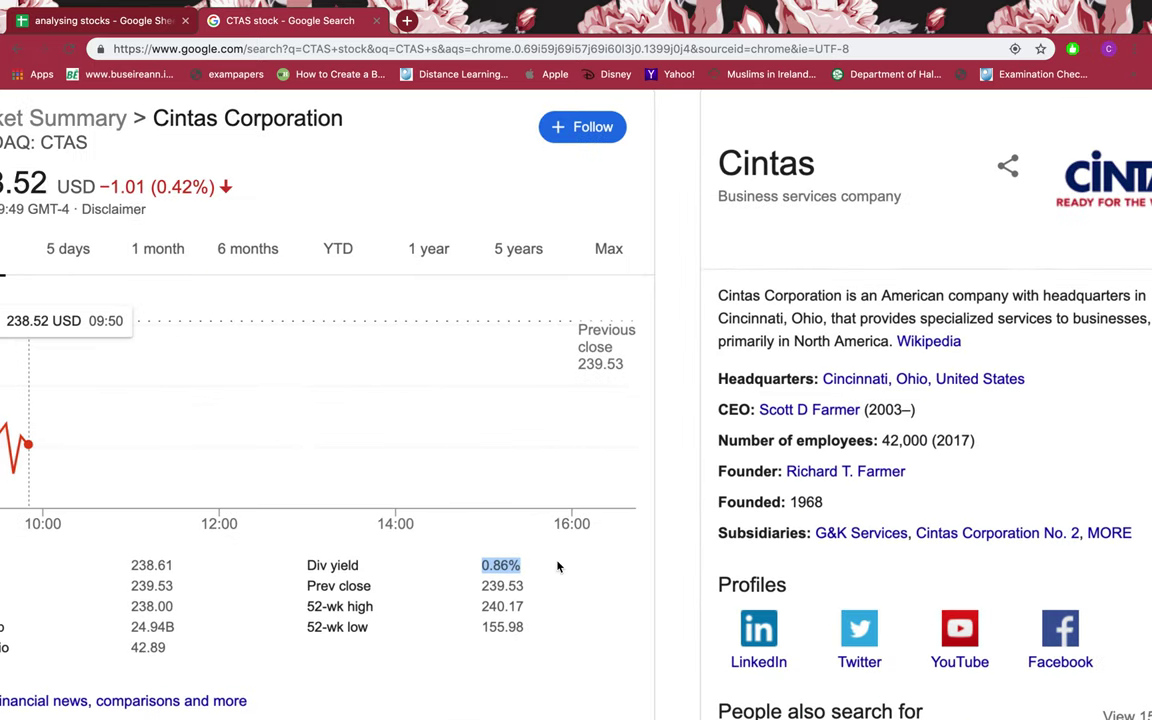
left_click(522, 547)
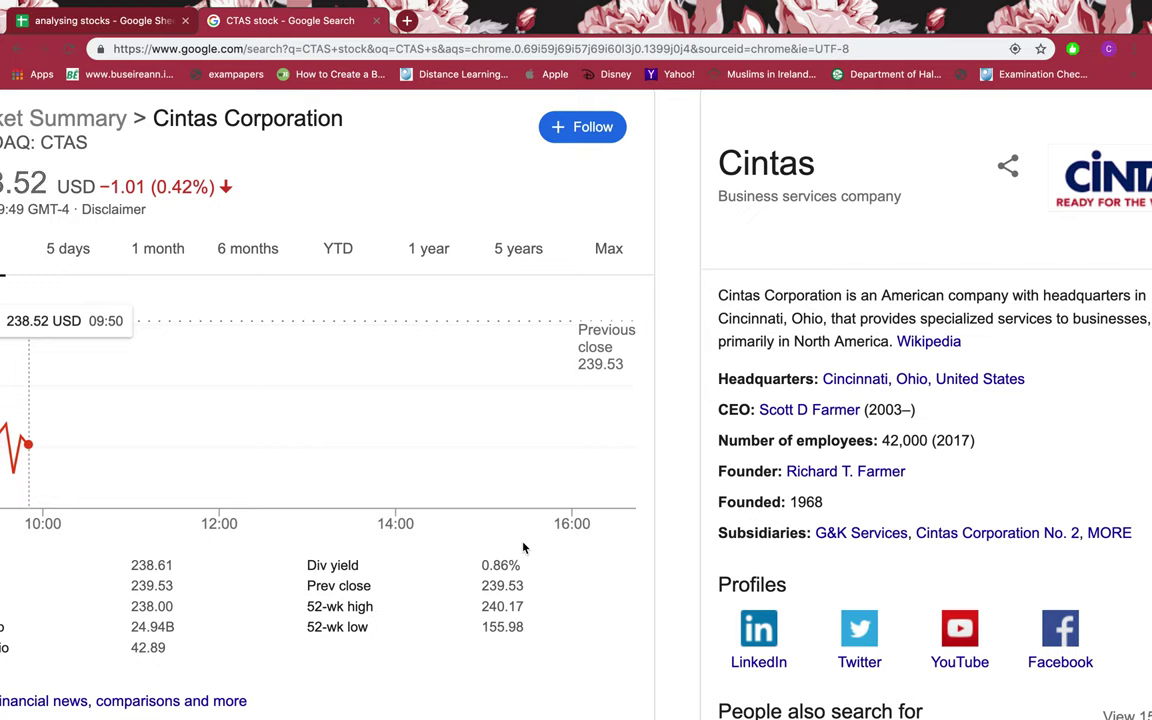
double_click(501, 563)
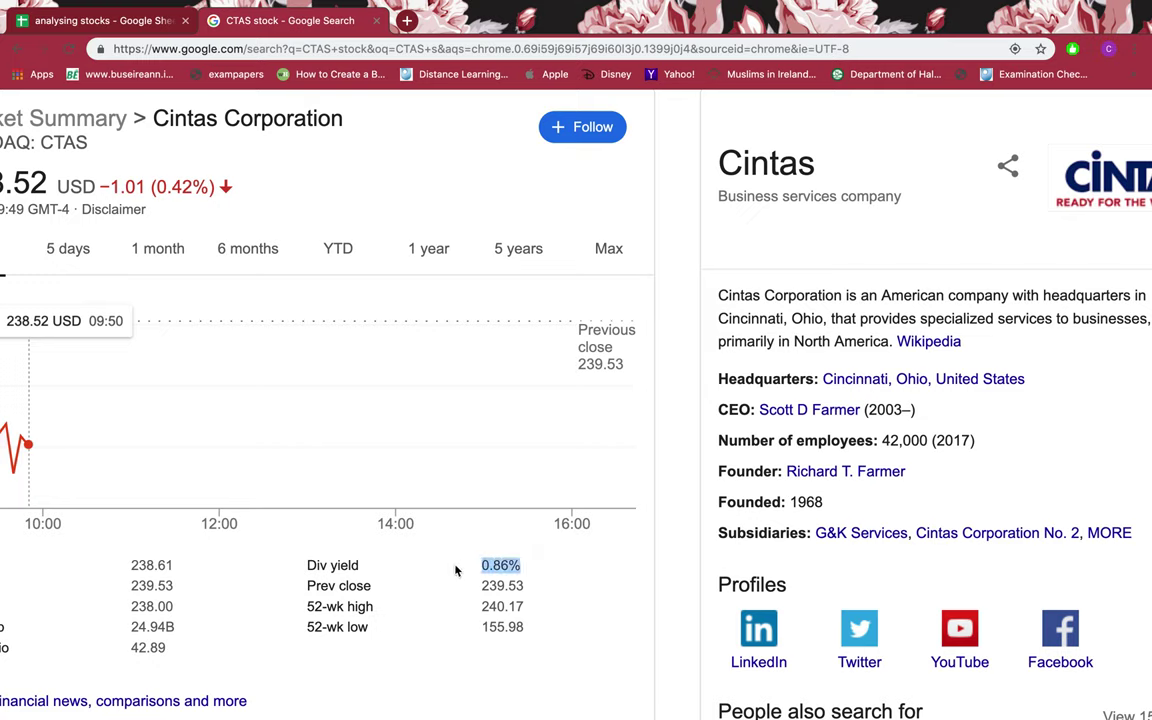
left_click(456, 570)
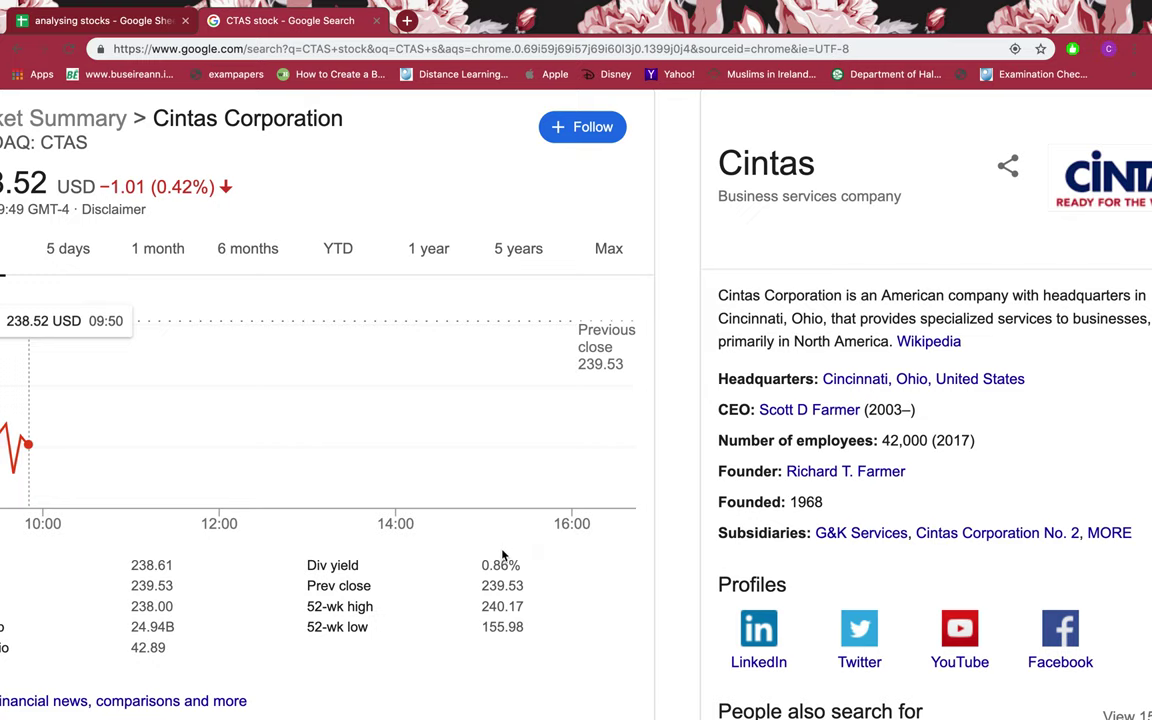
double_click(501, 564)
left_click(448, 570)
scroll(448, 565, "up", 3)
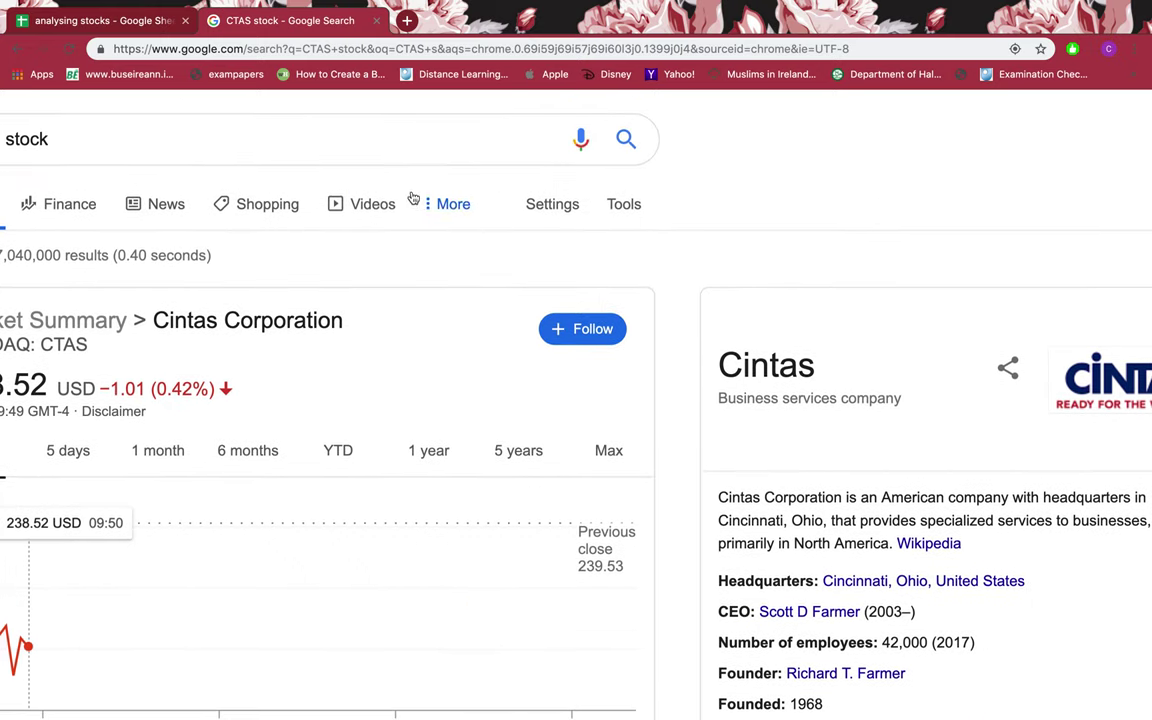
Change the query to 'CTAS reviews indeed' and open the CTA Acoustics Indeed reviews
left_click(366, 129)
key("Home")
key("ctrl+shift+Right")
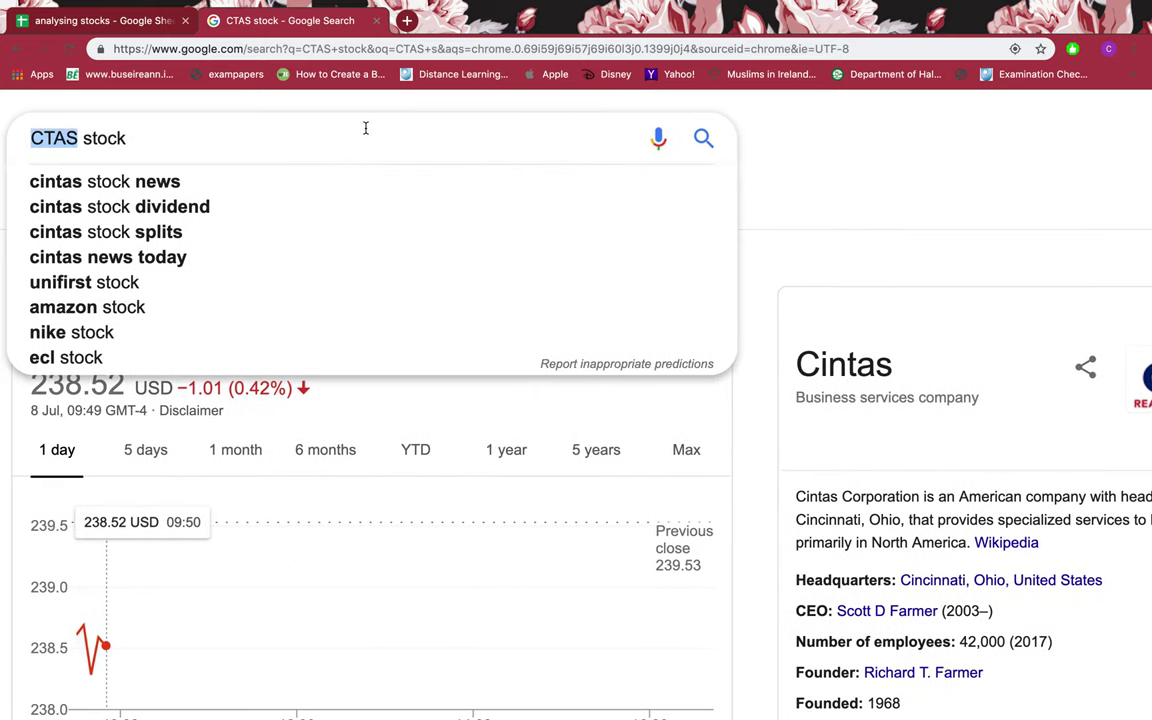
key("Left")
key("ctrl+shift+Right")
key("End")
key("ctrl+shift+Left")
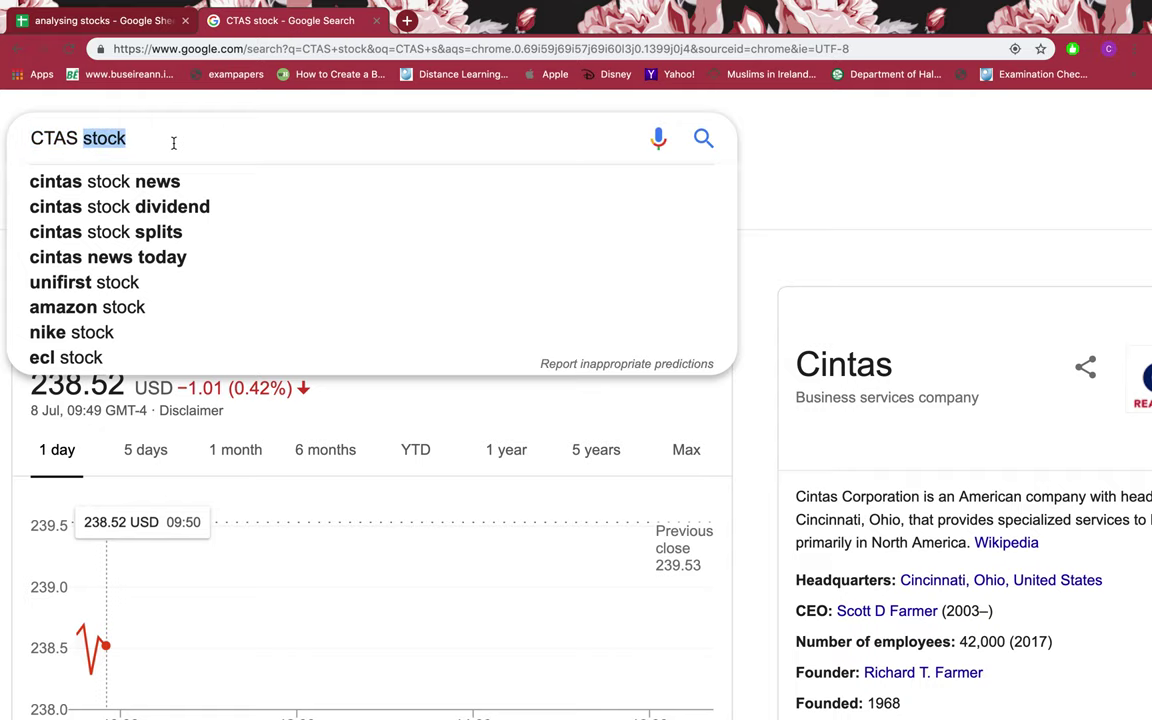
type("reviews ")
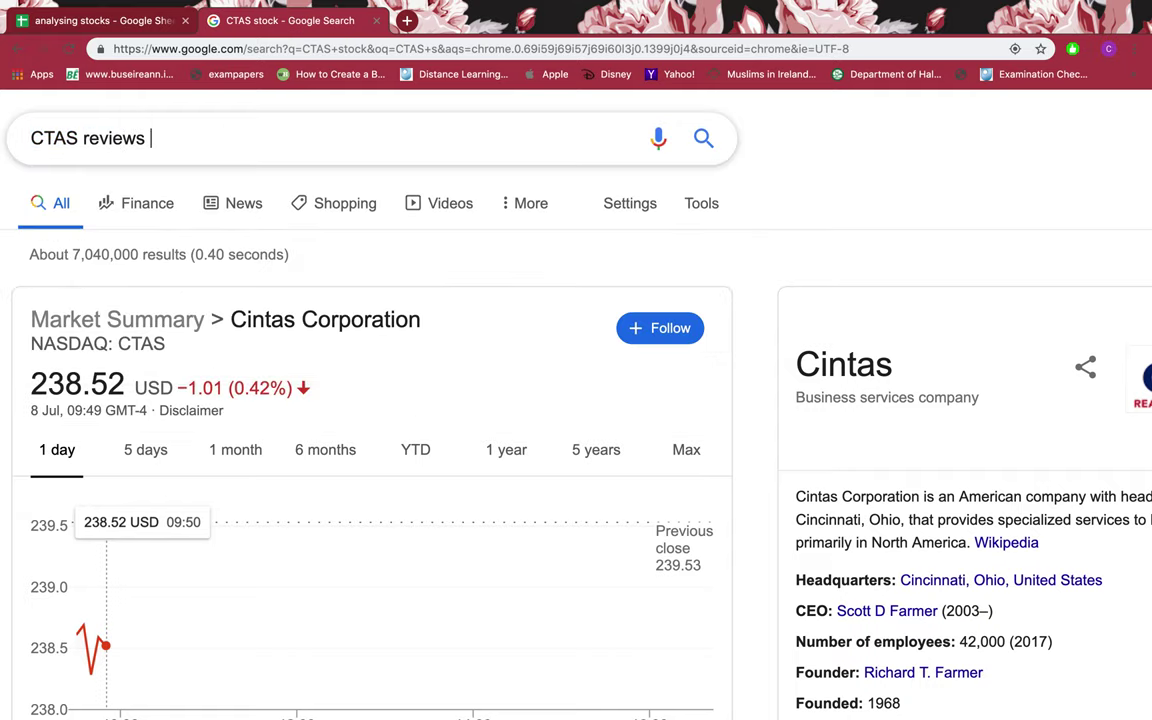
type("indeee")
key("BackSpace")
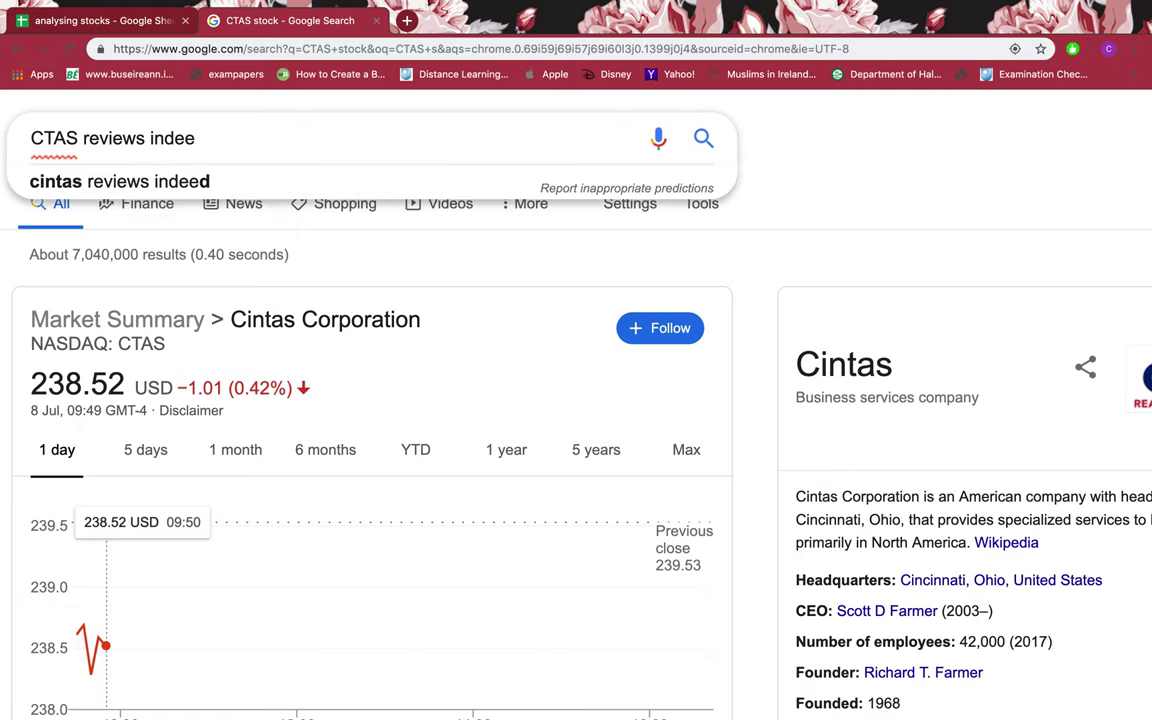
type("d")
key("Return")
left_click(165, 235)
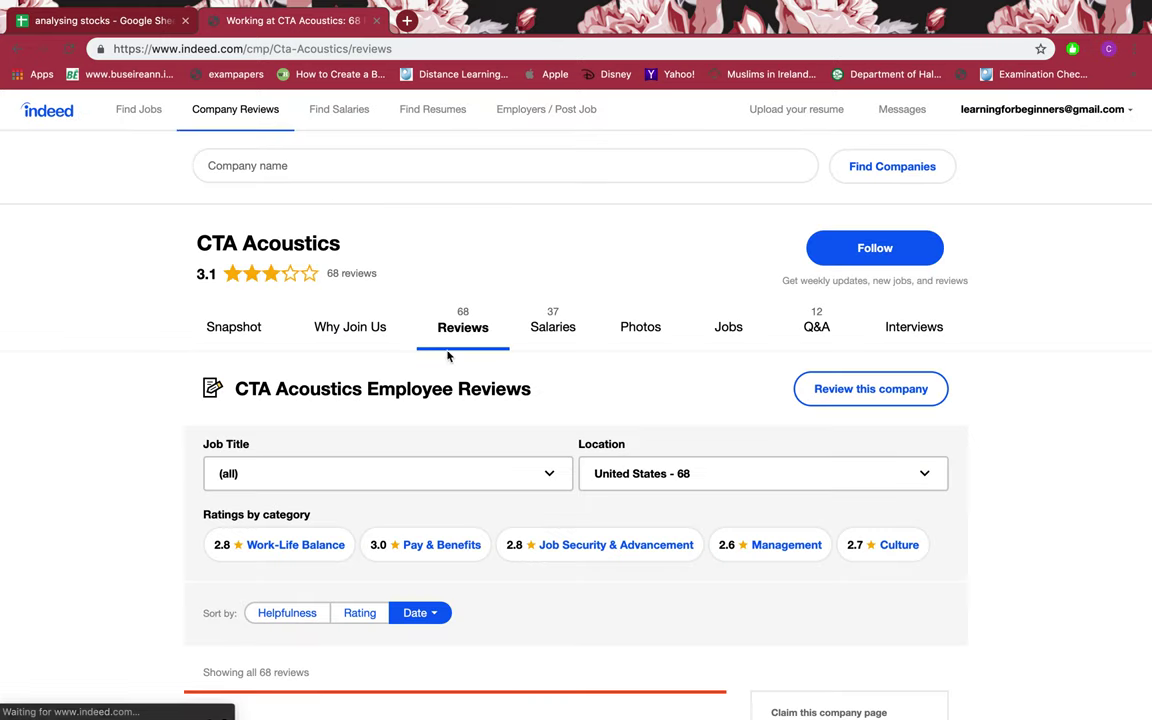
Select the 3.1 Indeed rating, then enter 'CTAS glassdoor reviews' as a new search
scroll(506, 364, "down", 2)
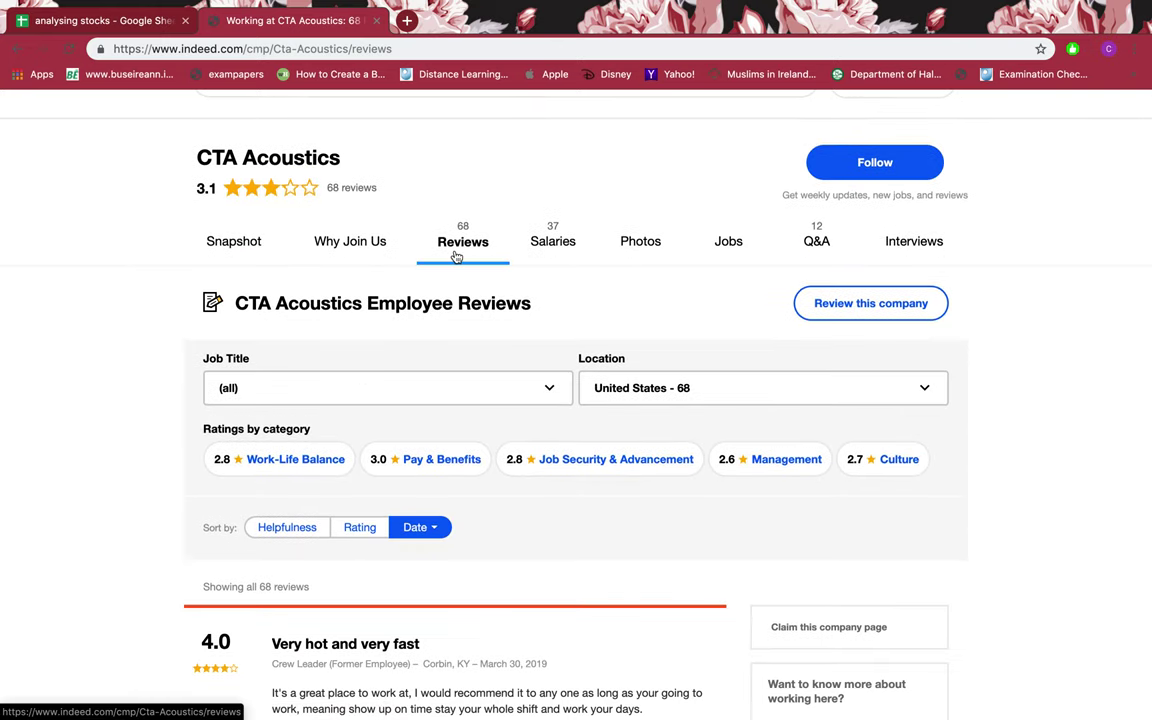
mouse_move(193, 185)
left_mouse_down()
mouse_move(188, 193)
mouse_move(196, 185)
left_mouse_up()
left_click(188, 193)
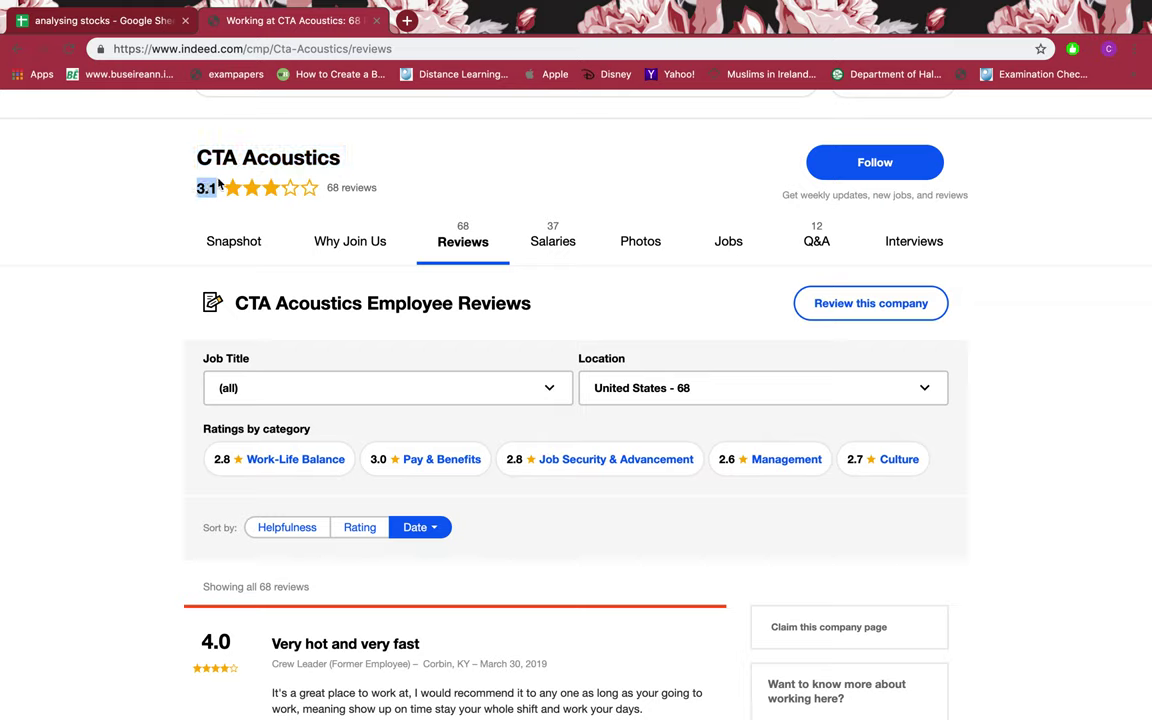
left_click(520, 45)
type("CTAS ")
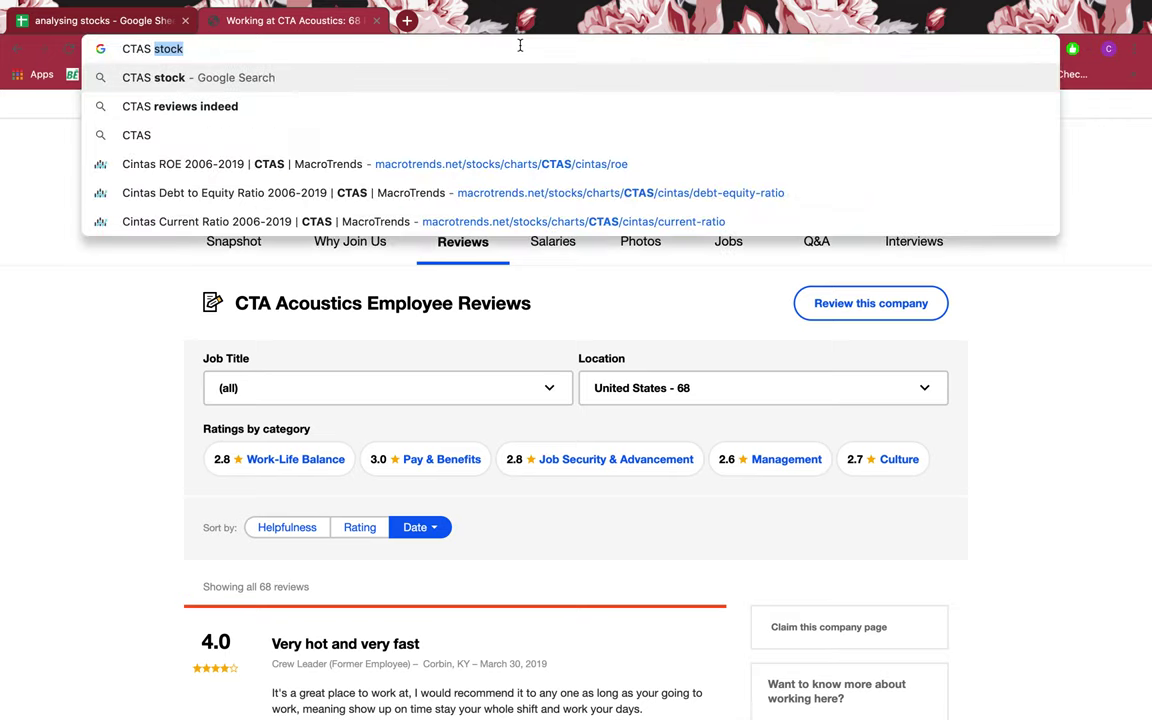
type("glassdoor ")
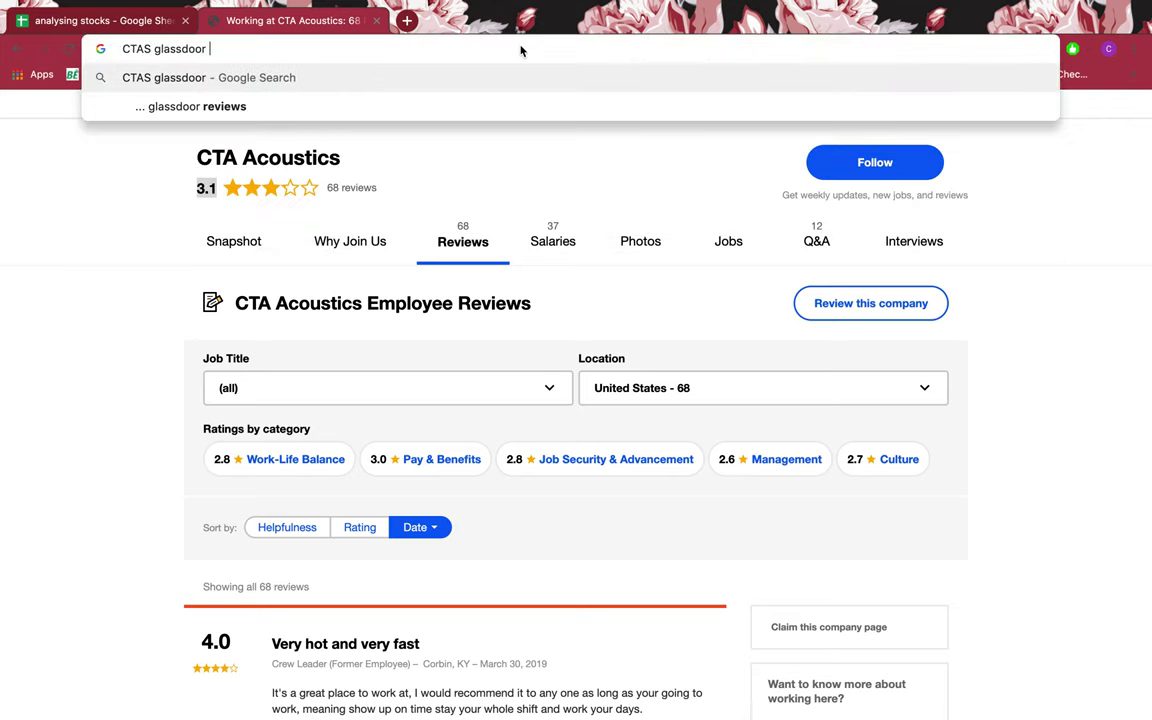
type("reviews")
Search 'CTAS glassdoor reviews', back out of the wrong result, and search 'CTAS stock' in a new tab
key("Return")
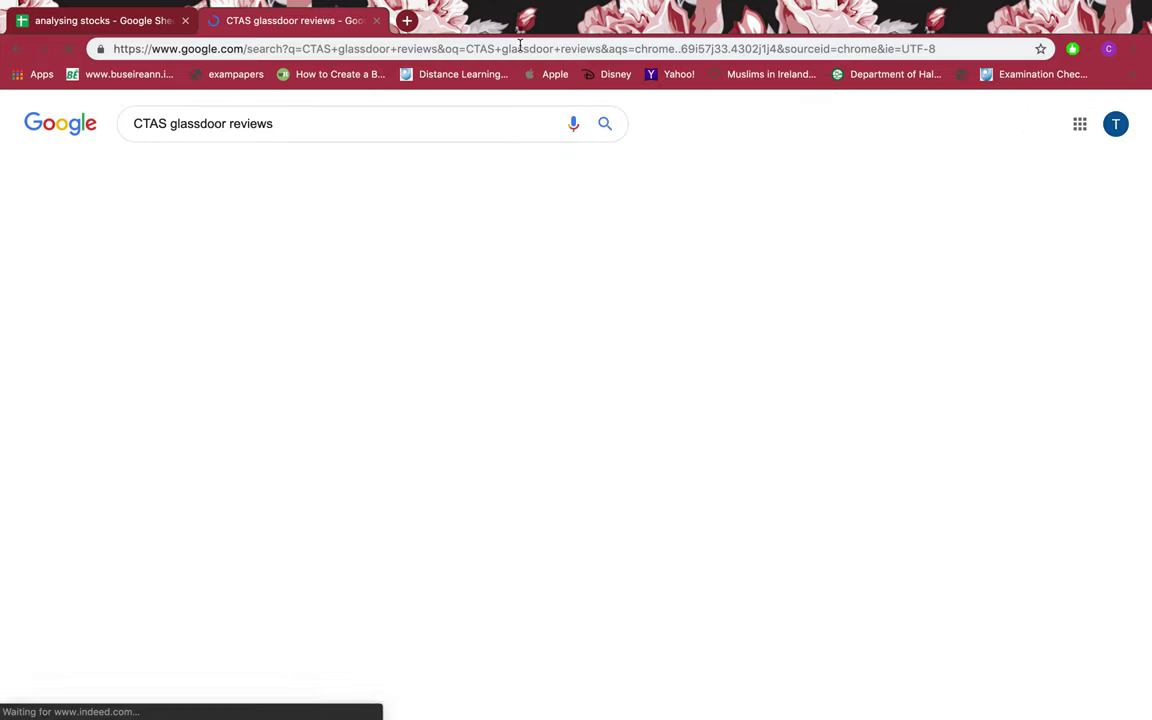
left_click(425, 252)
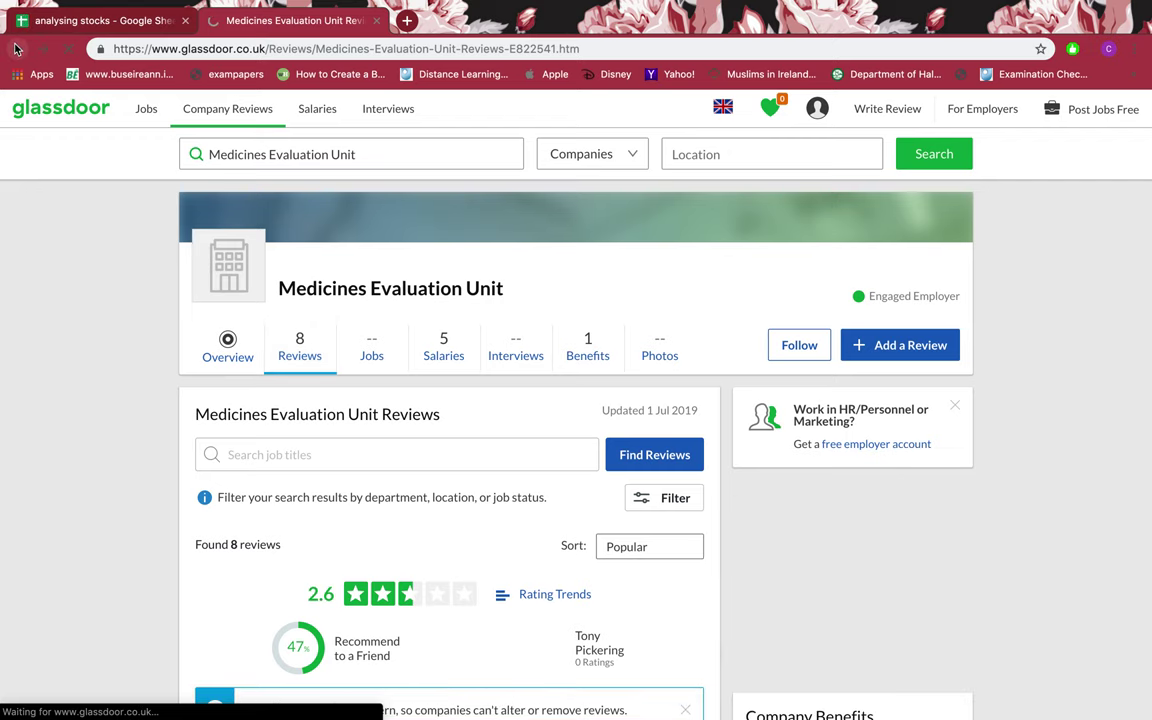
key("super+bracketleft")
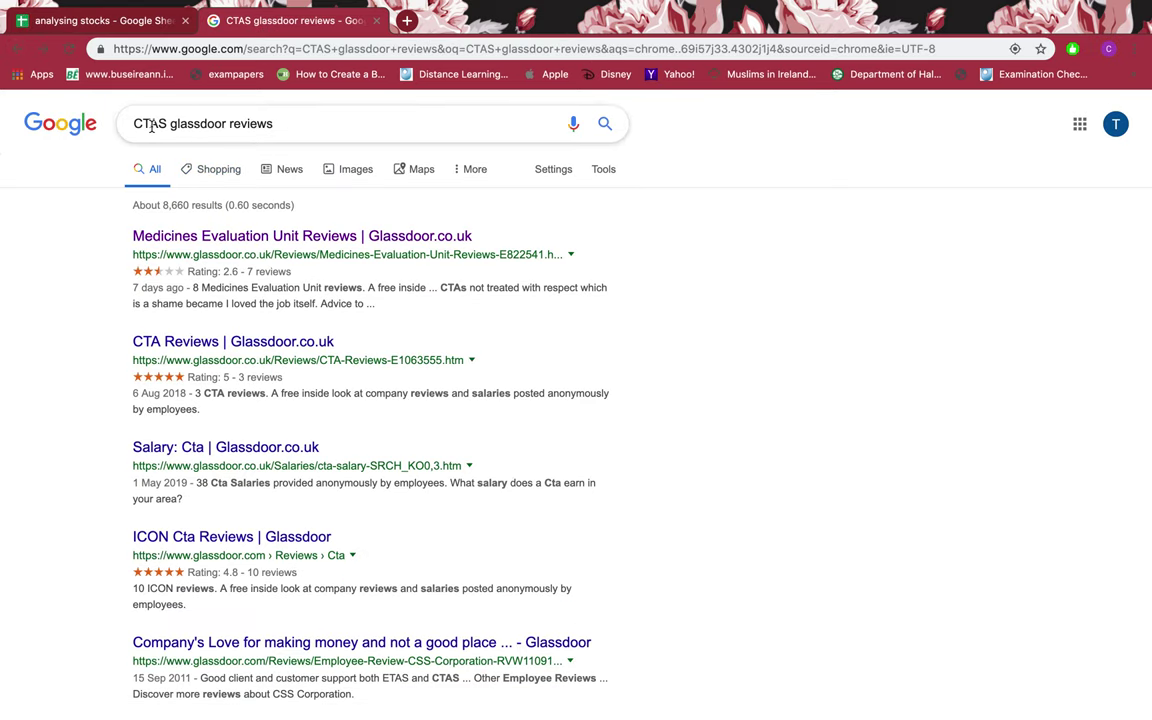
left_click(407, 22)
type("CTAS s")
key("Return")
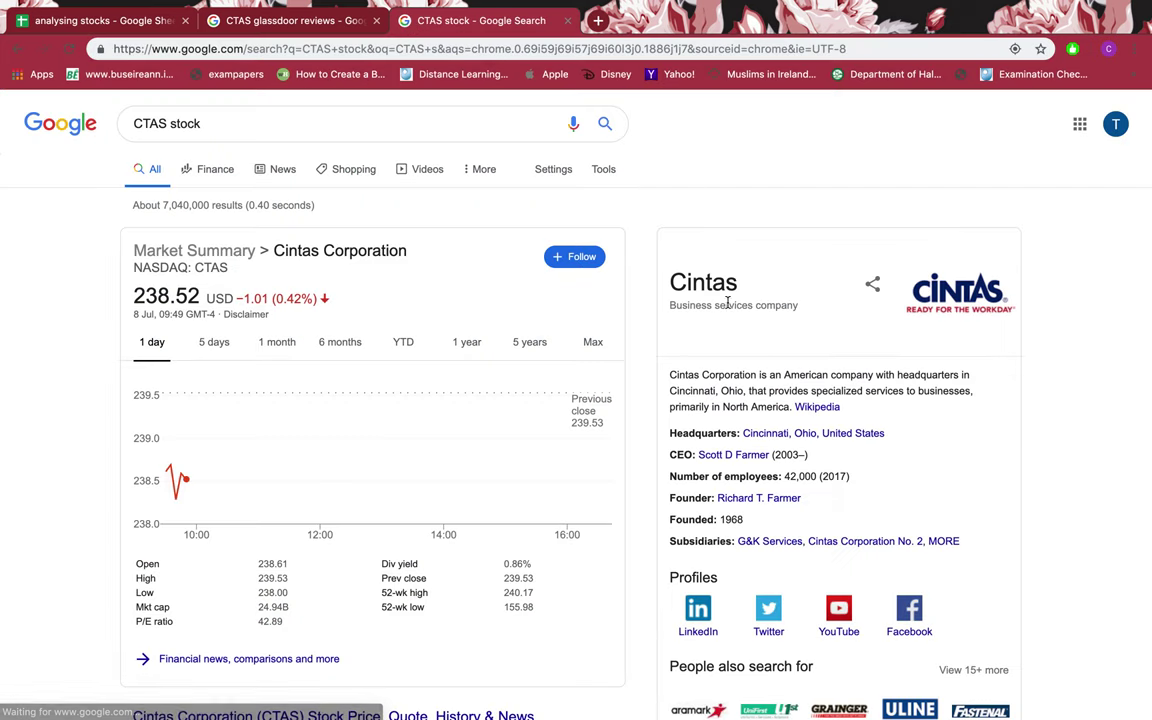
Put 'Cintas' into the Glassdoor query and open Glassdoor's Cintas reviews page
double_click(720, 285)
key("super+c")
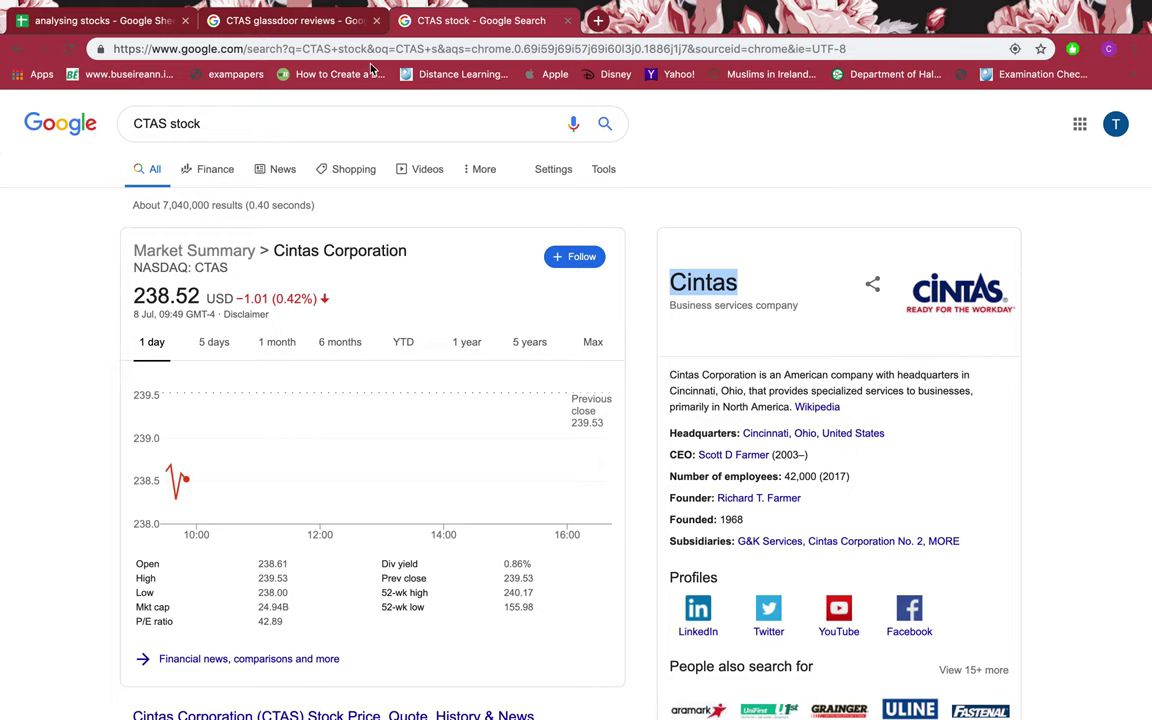
left_click(347, 30)
key("super+v")
key("Return")
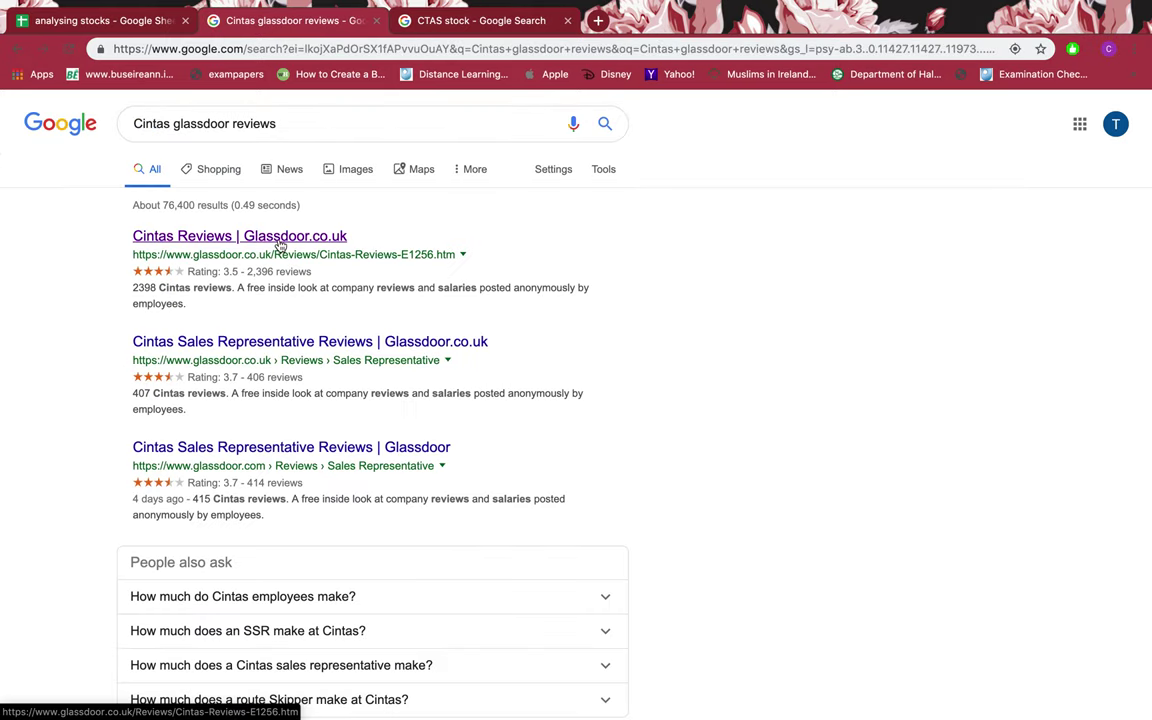
left_click(280, 242)
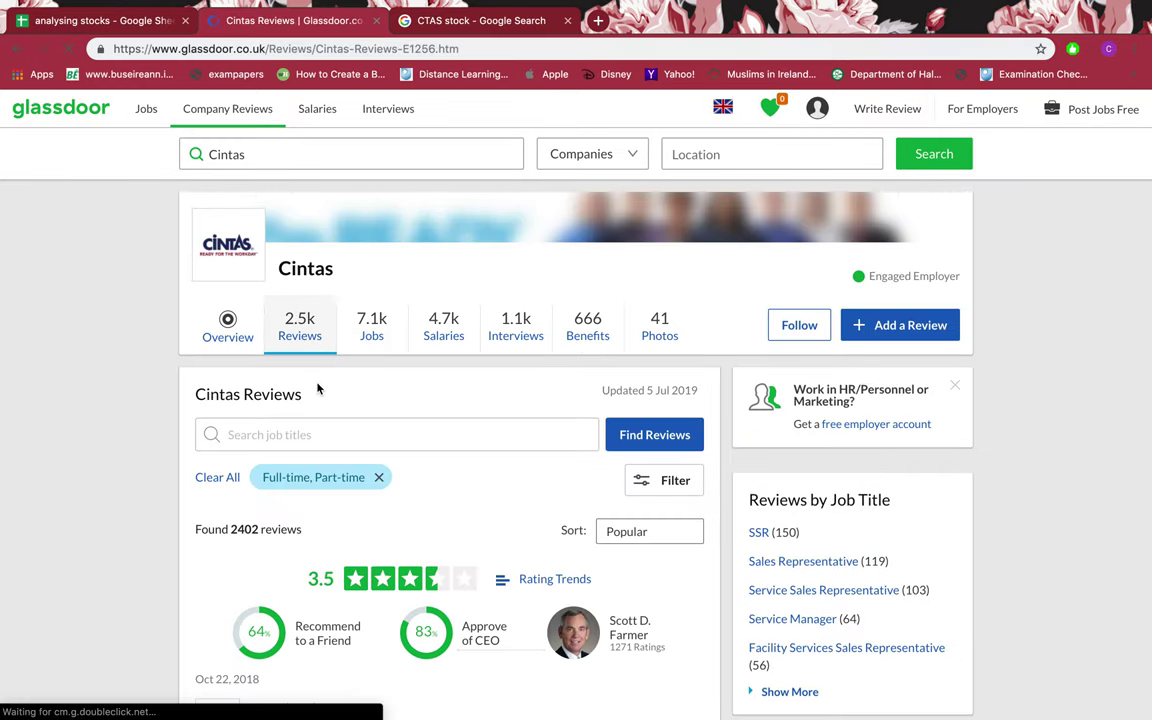
Select Glassdoor's 3.5 rating, then search for 'cintas indeed reviews'
double_click(320, 579)
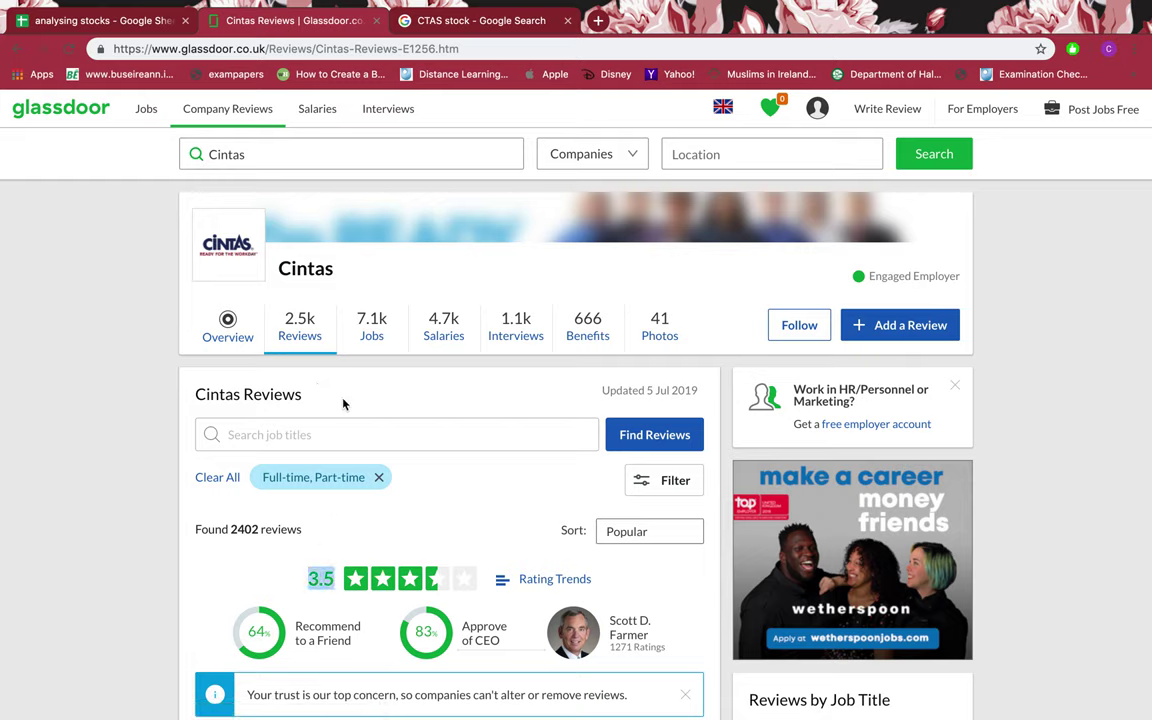
left_click(337, 49)
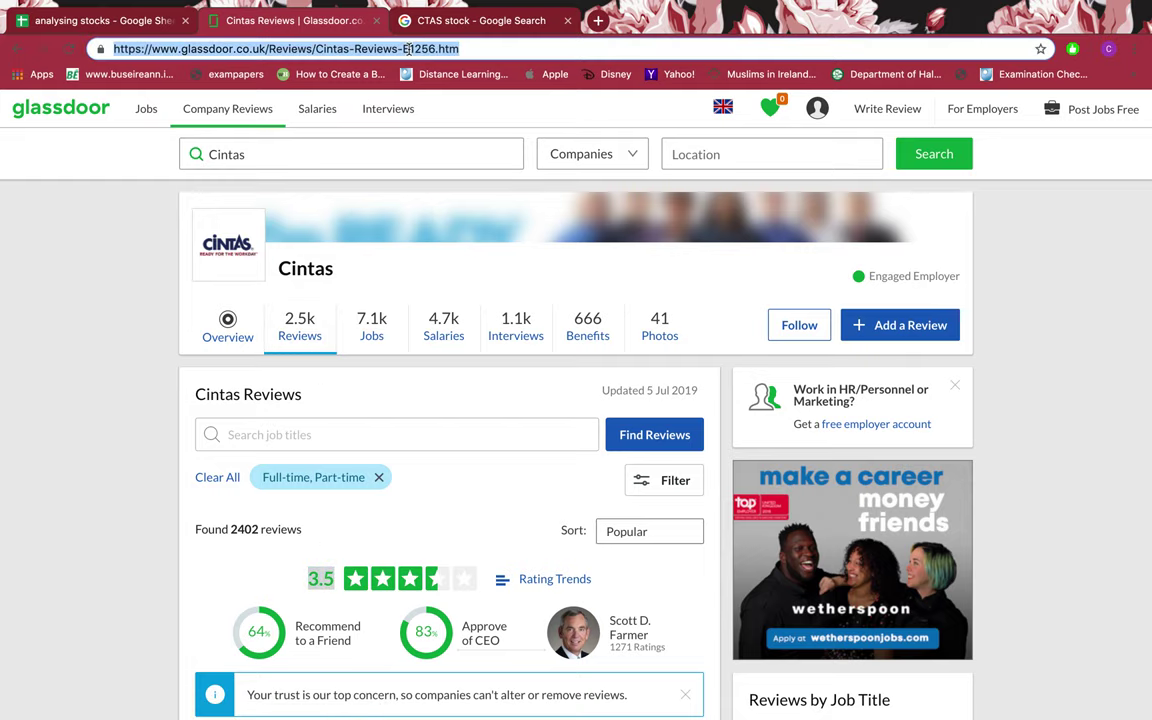
type("Cintas indeed")
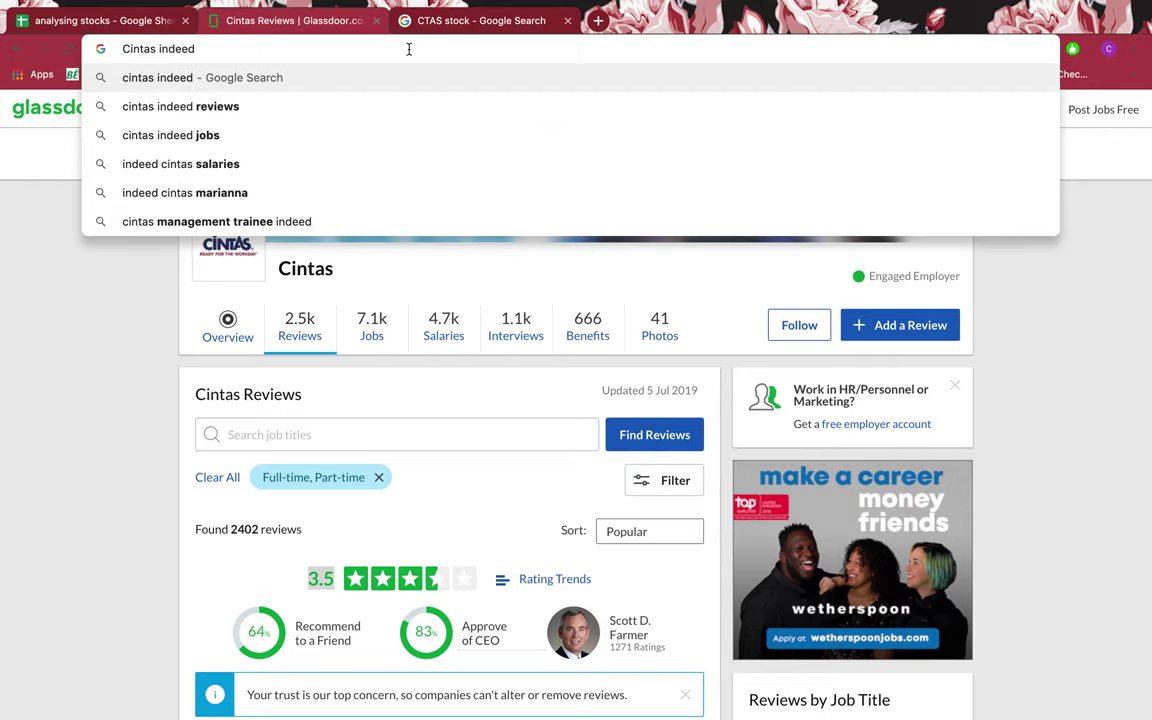
left_click(401, 112)
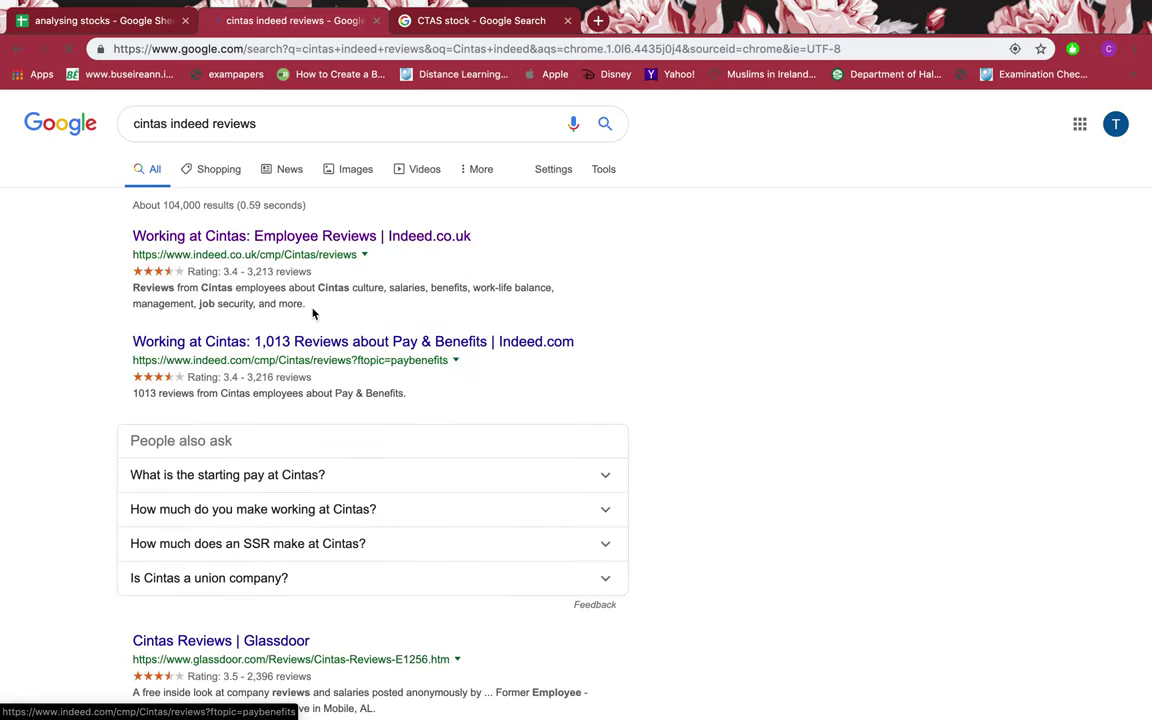
Open Indeed's Cintas reviews, select the 3.4 rating, and close that tab
left_click(290, 240)
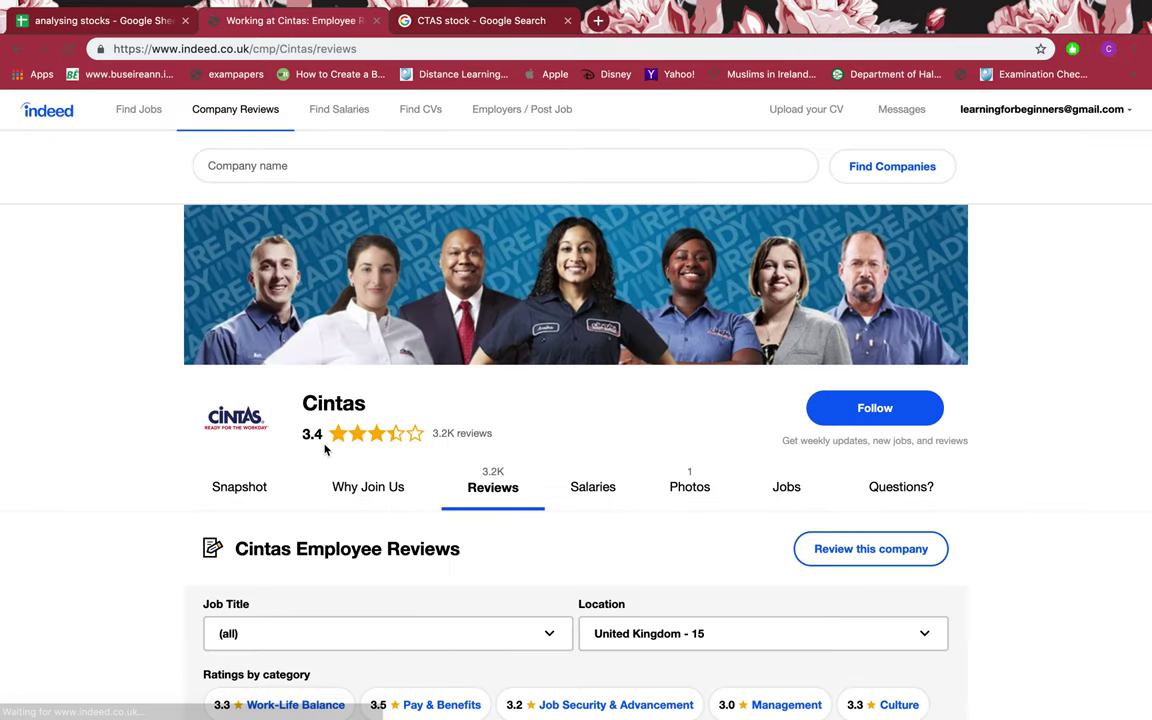
scroll(326, 480, "down", 4)
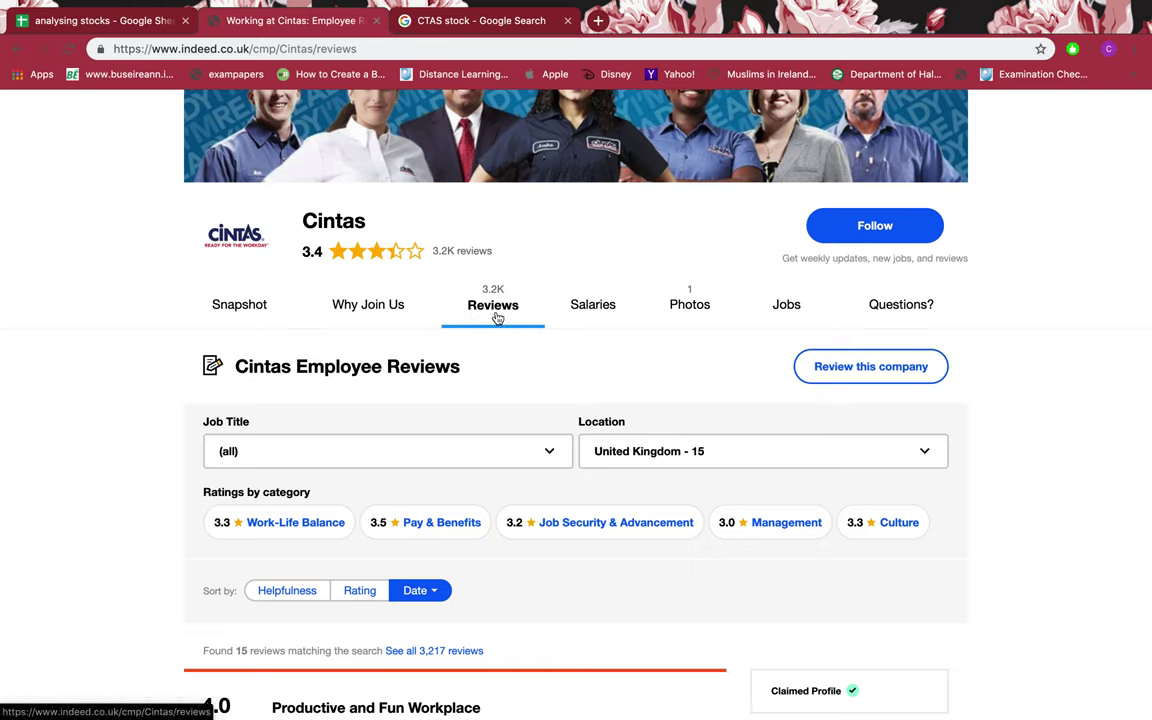
left_click_drag(324, 252, 298, 254)
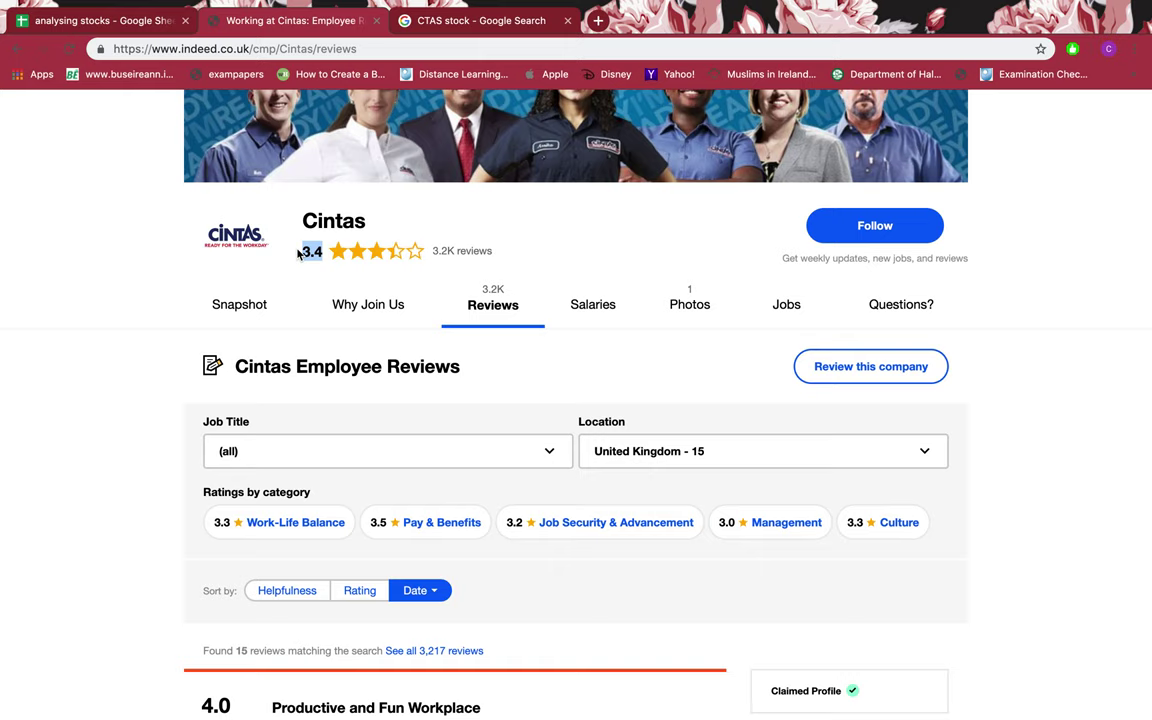
scroll(298, 254, "up", 1)
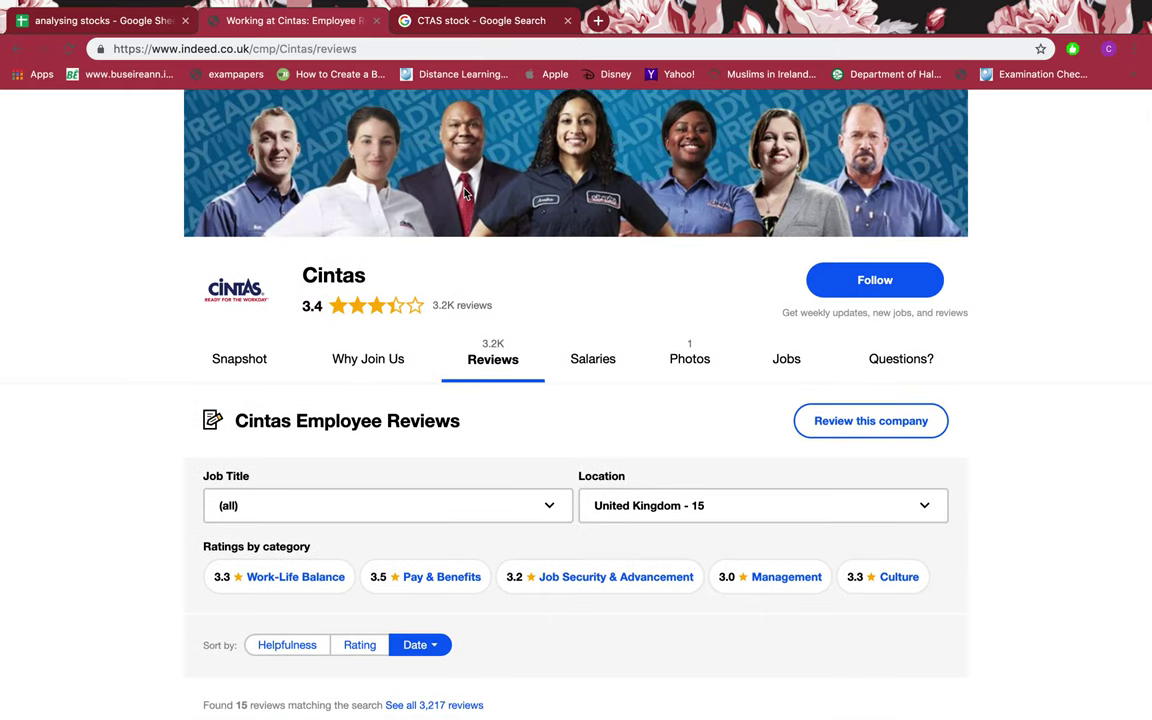
mouse_move(370, 2)
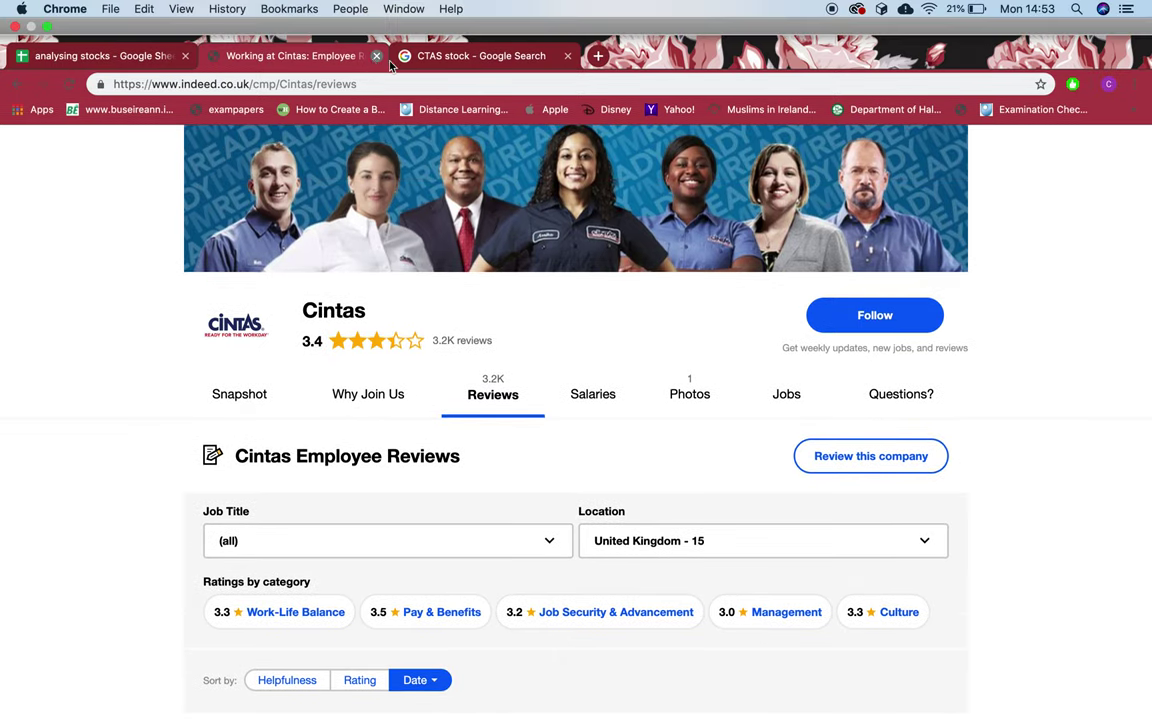
left_click(393, 58)
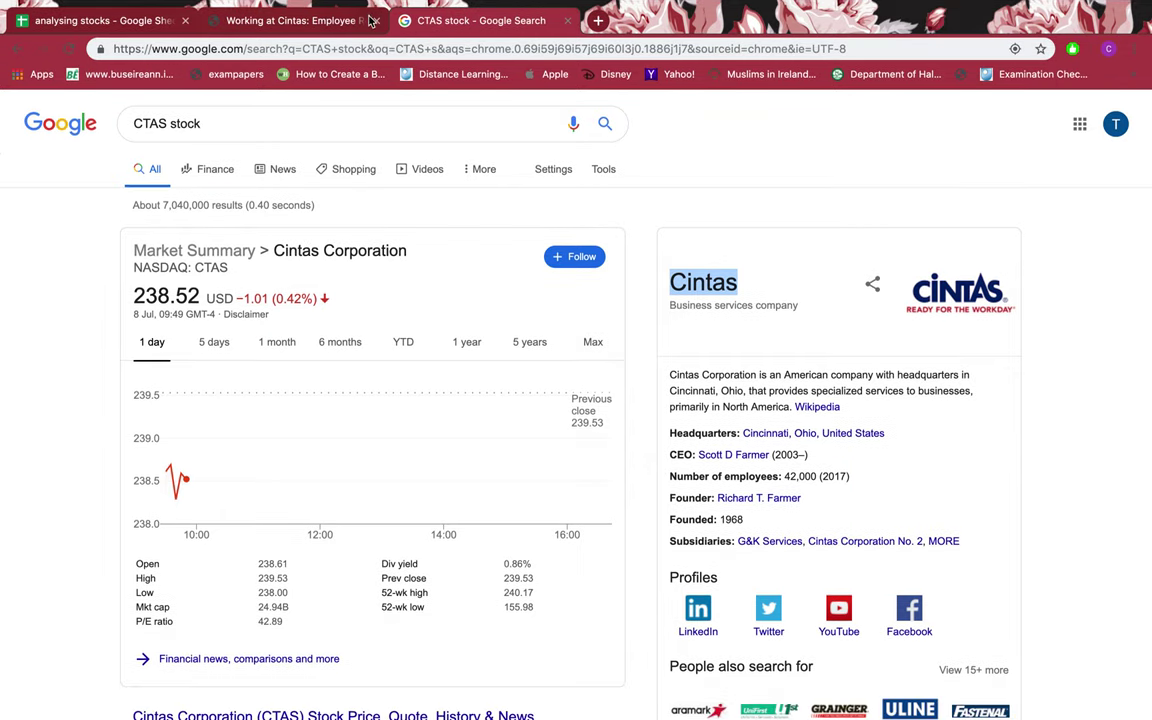
left_click(372, 20)
Check the empty REVIEWS column, then replace the CTAS stock query with 'Cintas'
left_click(118, 22)
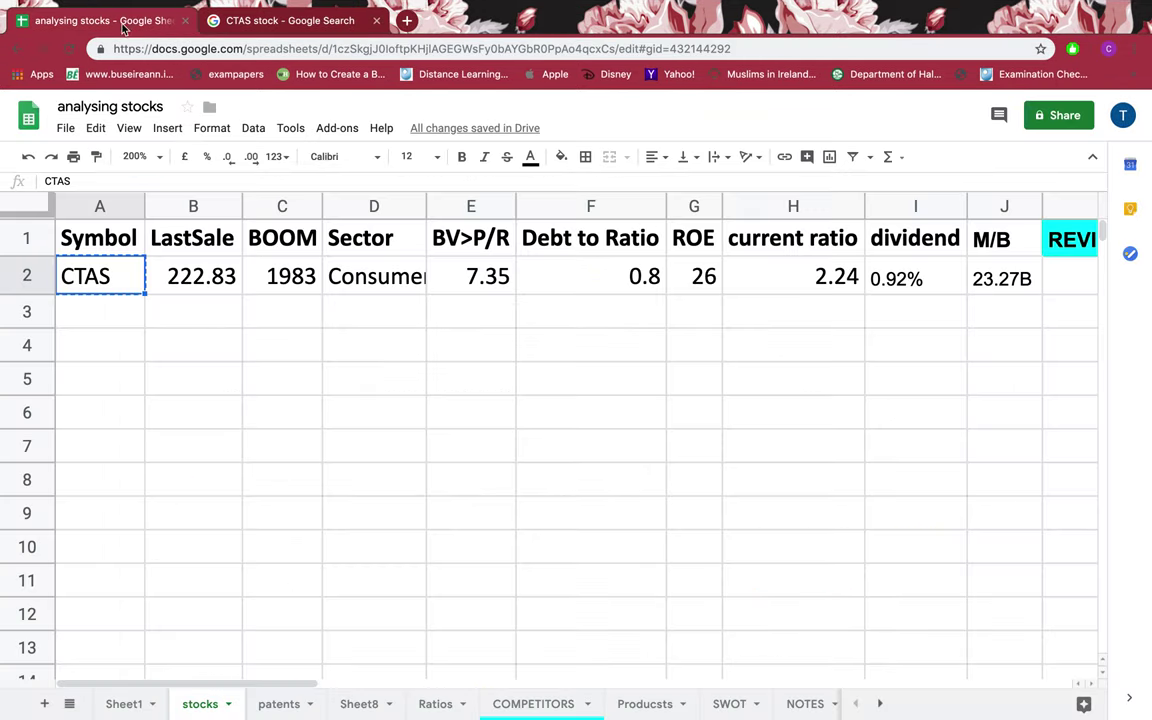
scroll(320, 229, "right", 10)
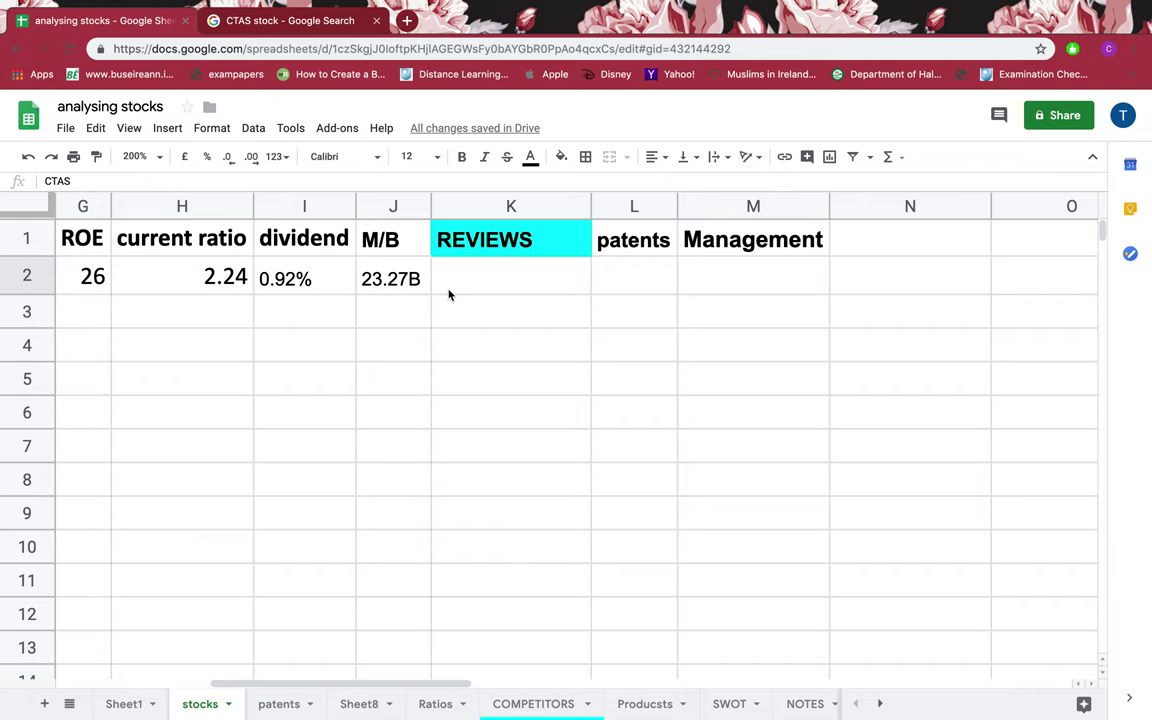
left_click(362, 18)
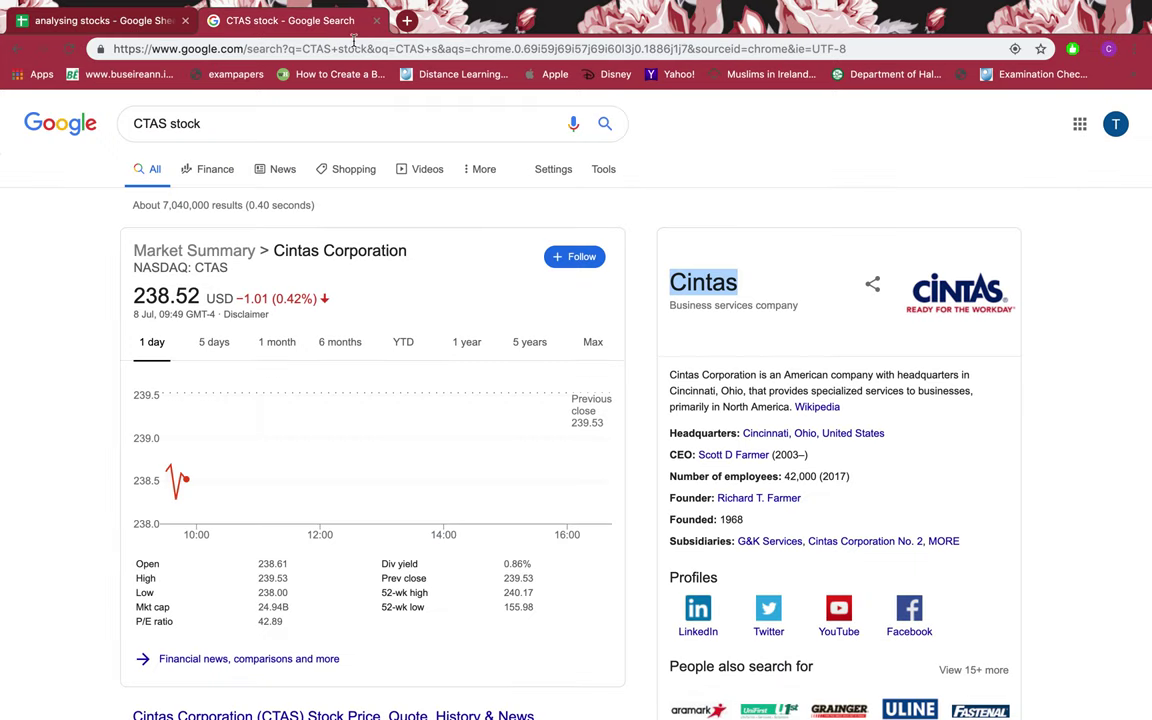
triple_click(204, 123)
type("Cintas")
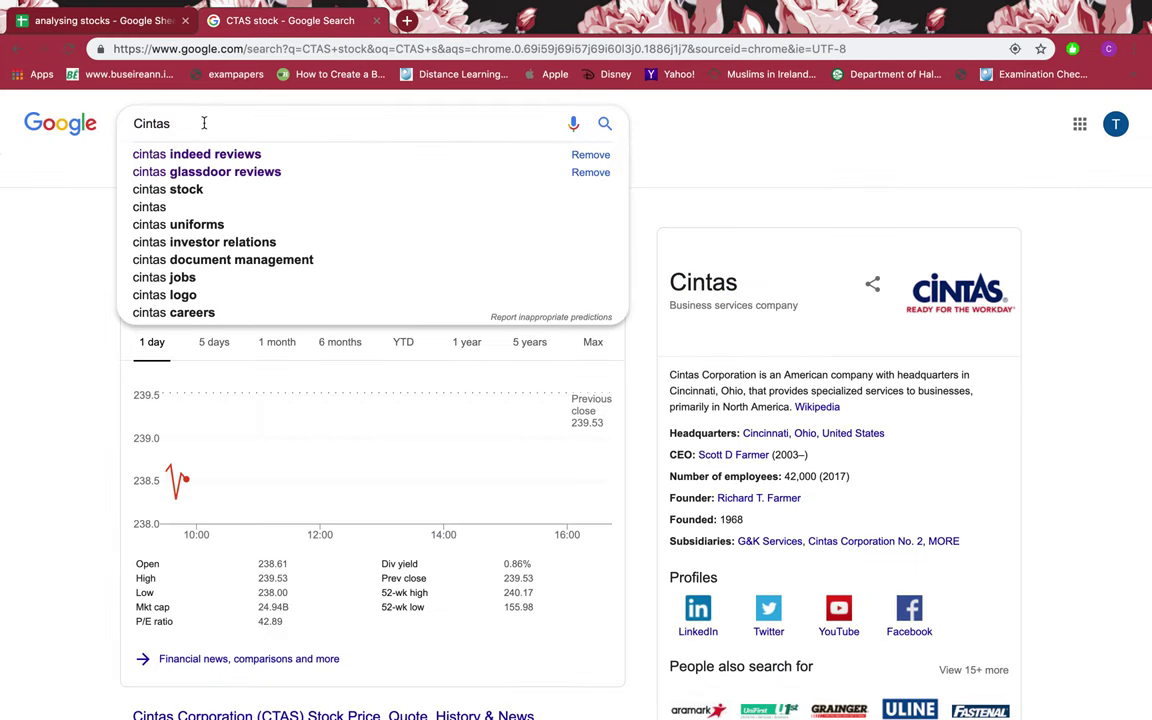
type("]]]")
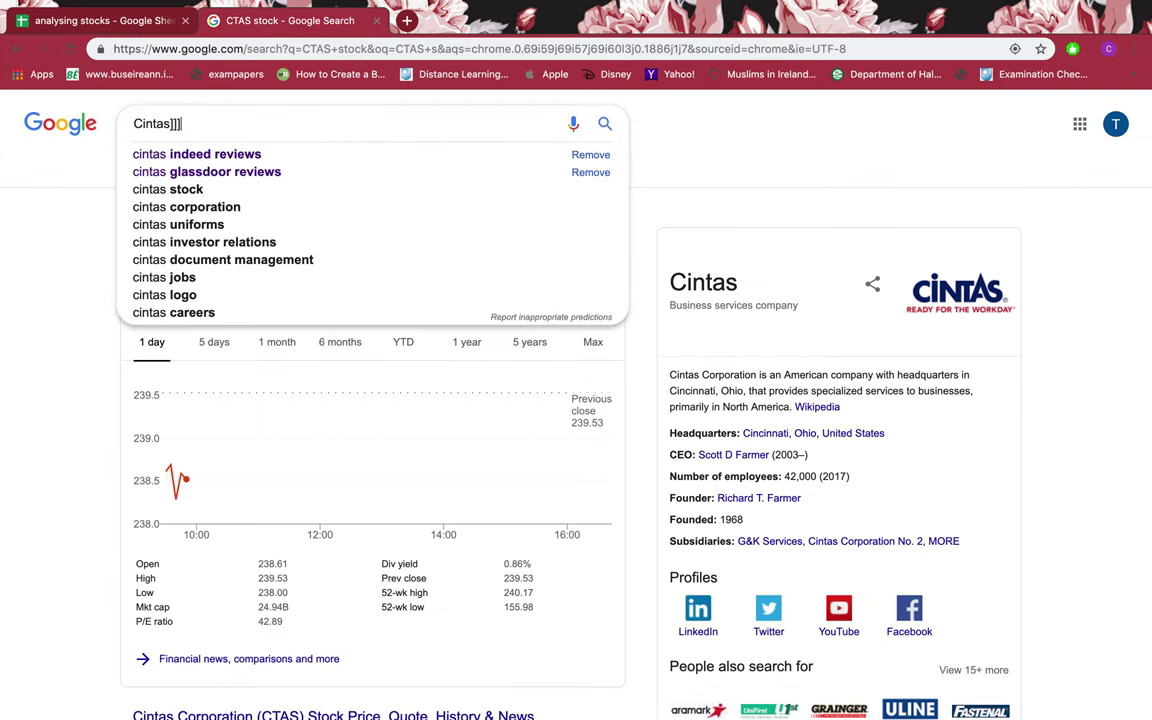
Search for yahoo finance, open the site, and bring up the Cintas (CTAS) quote page
triple_click(204, 123)
type("yahoo")
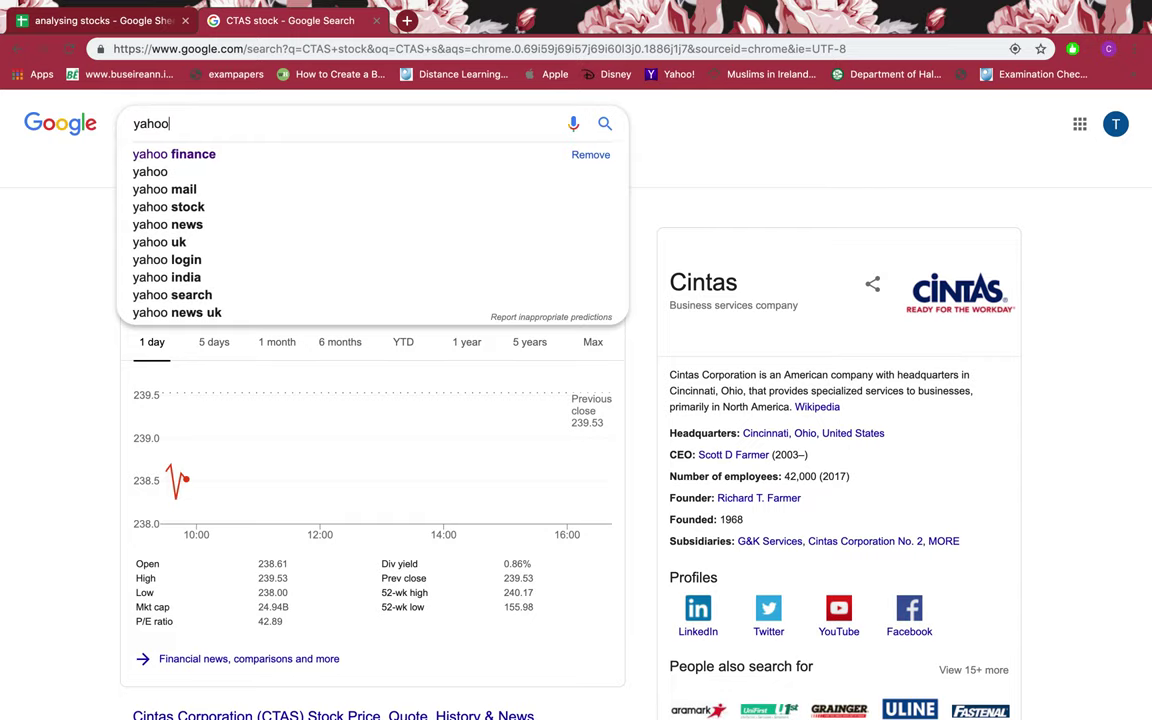
left_click(205, 152)
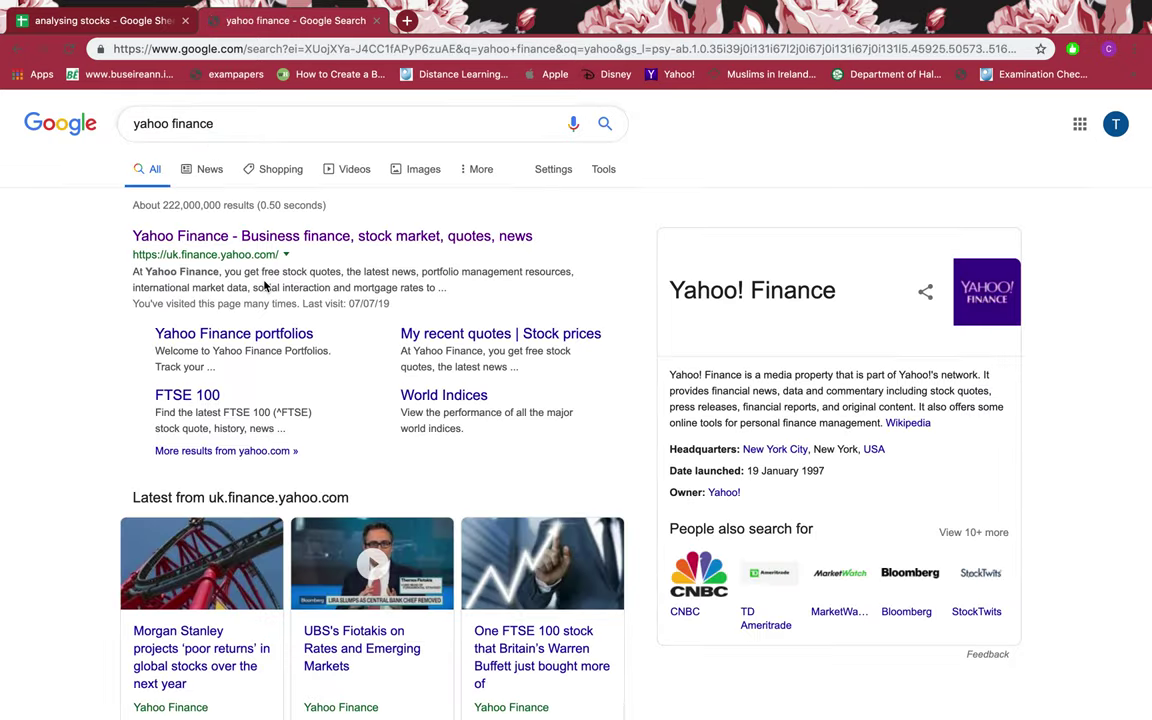
left_click(296, 241)
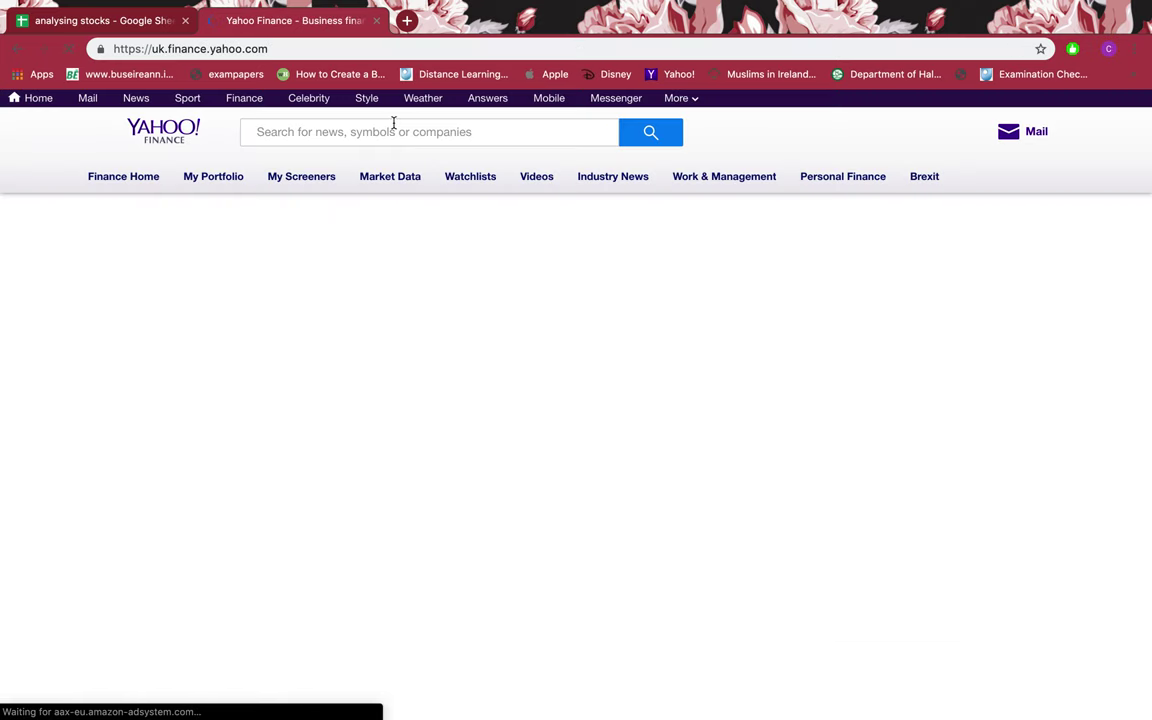
left_click(381, 131)
type("Cintas")
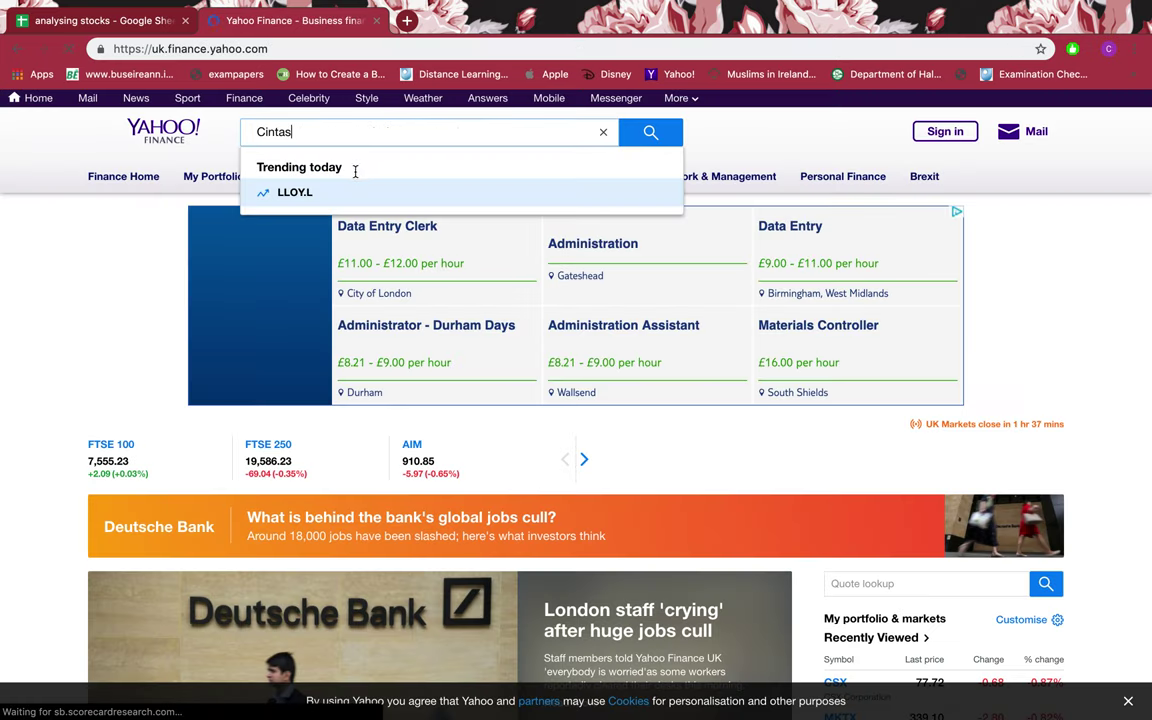
left_click(293, 188)
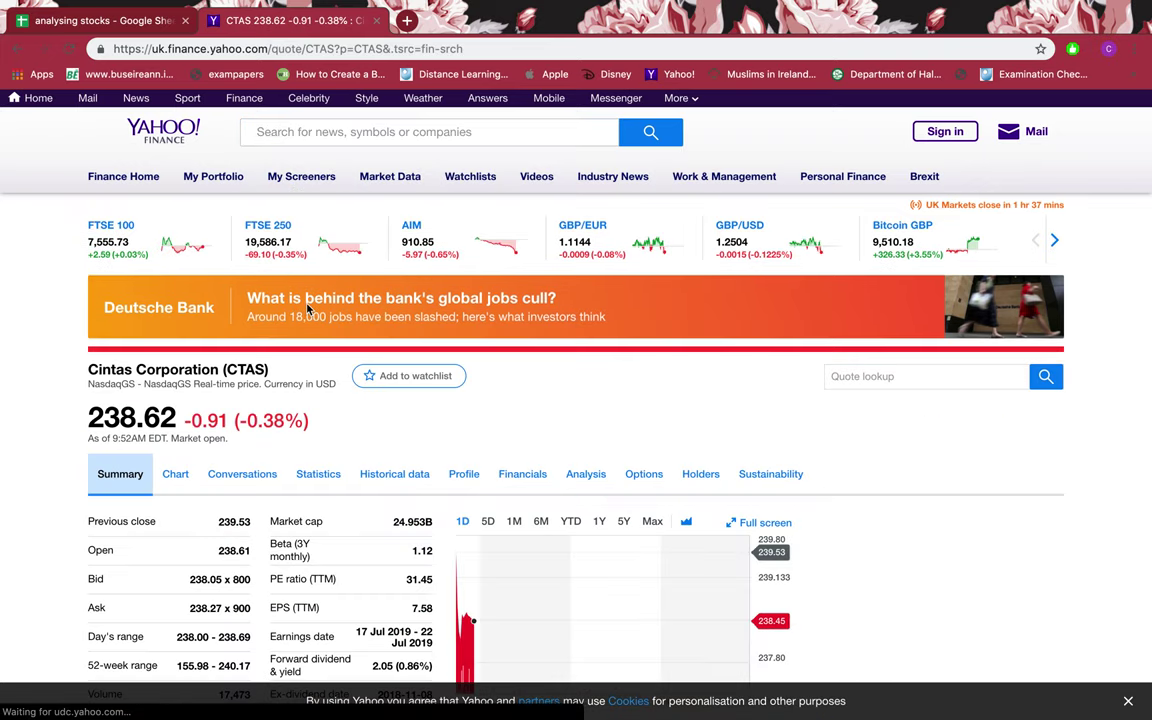
left_click(463, 563)
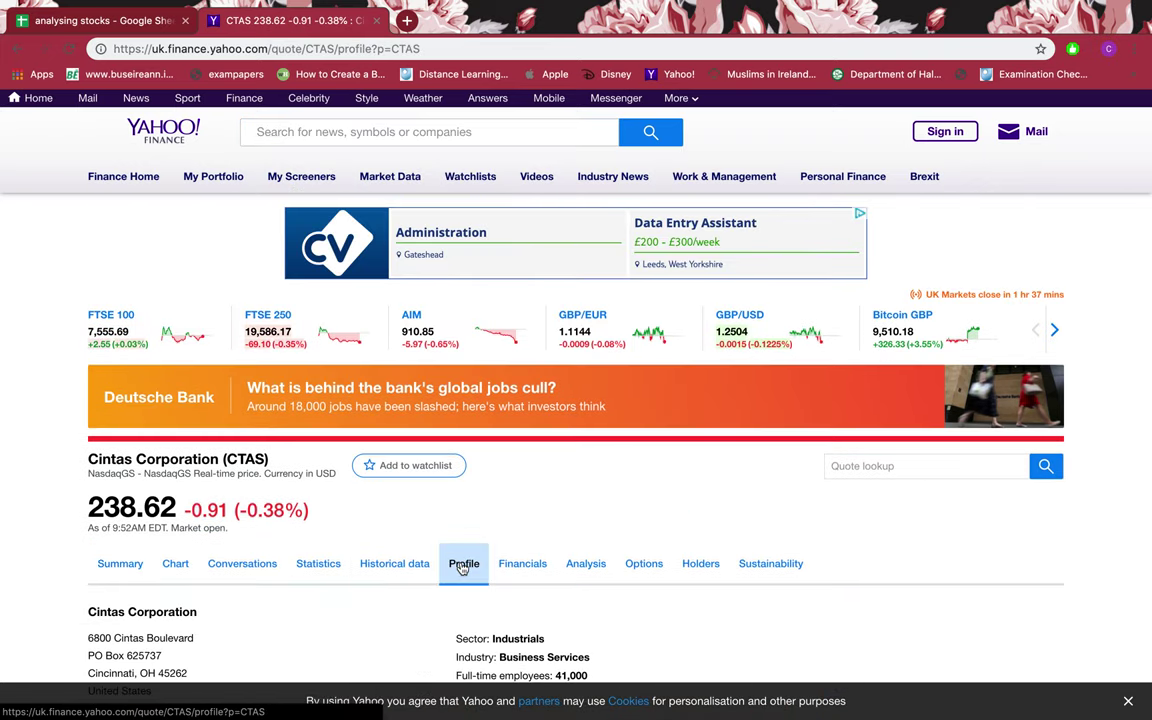
scroll(461, 568, "down", 3)
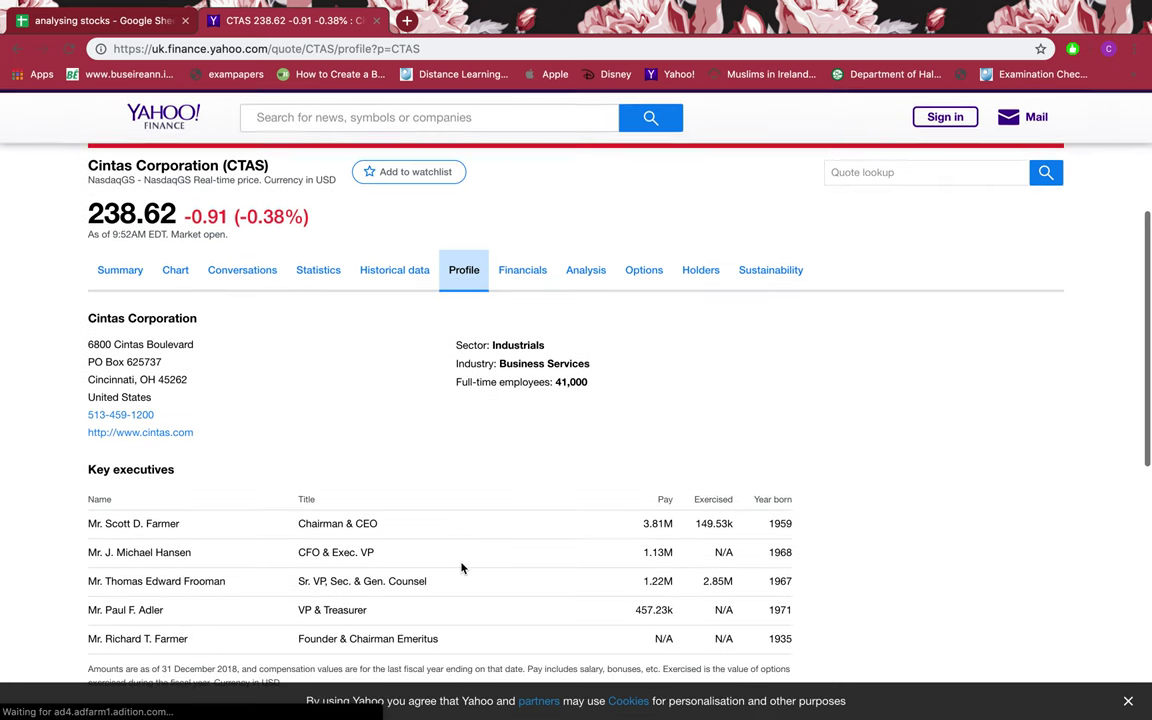
triple_click(514, 362)
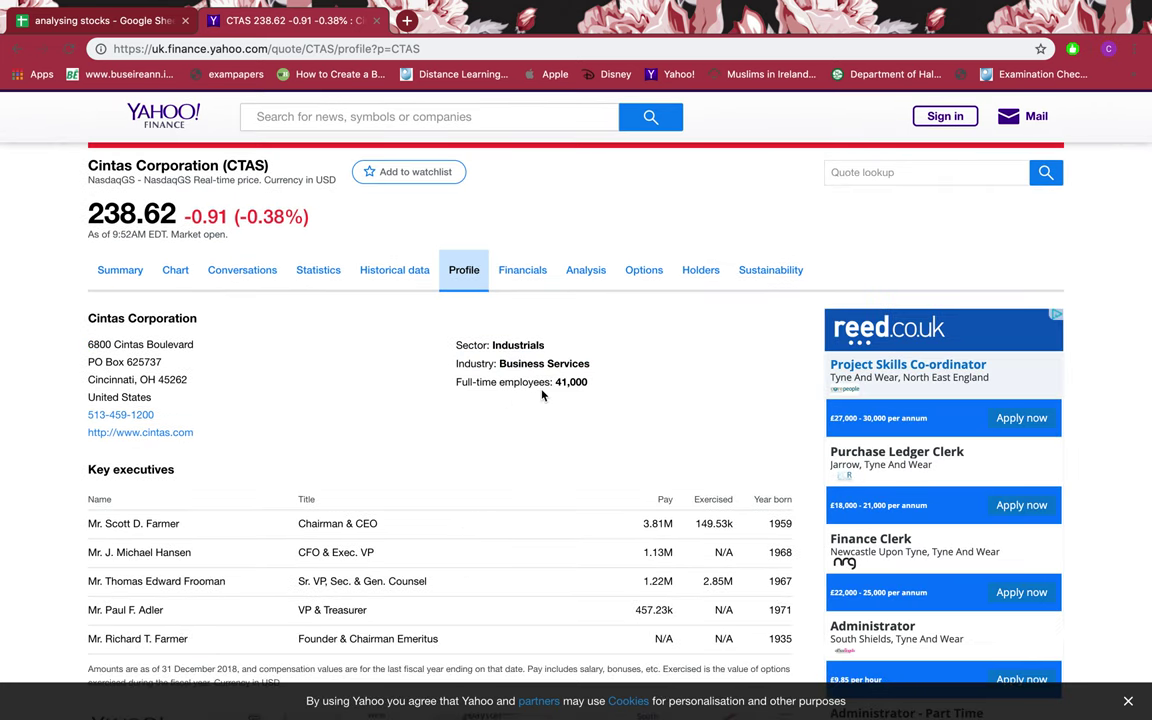
triple_click(540, 388)
scroll(540, 393, "down", 3)
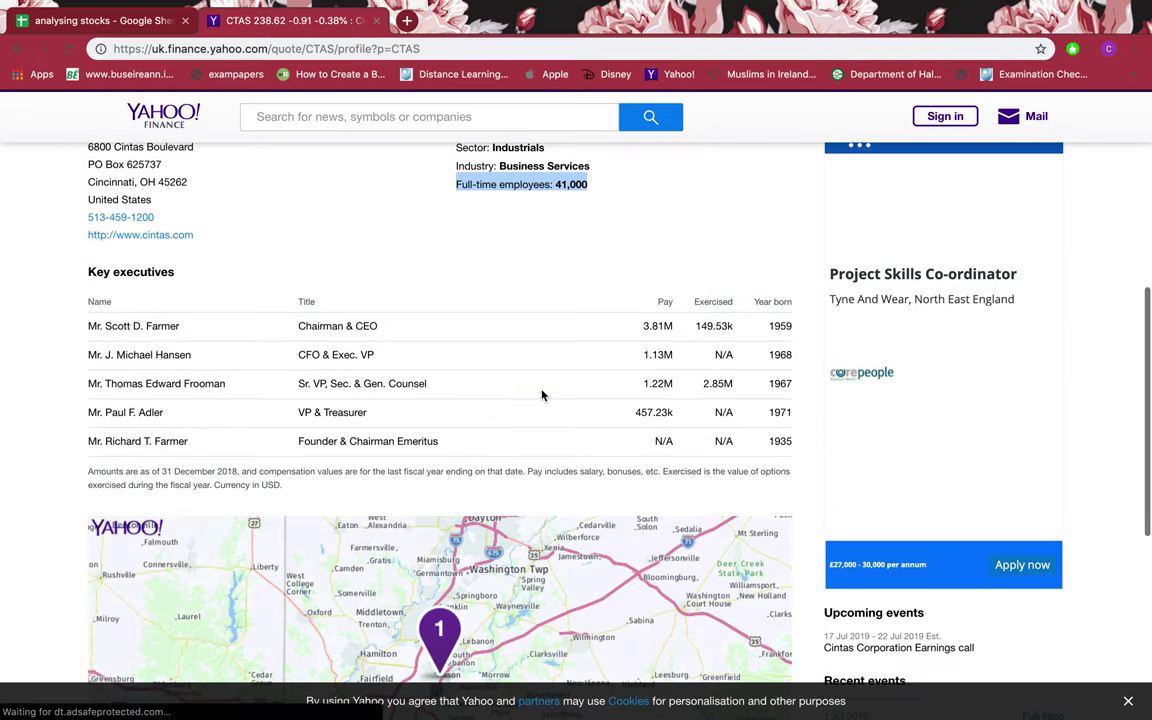
left_click_drag(88, 326, 157, 436)
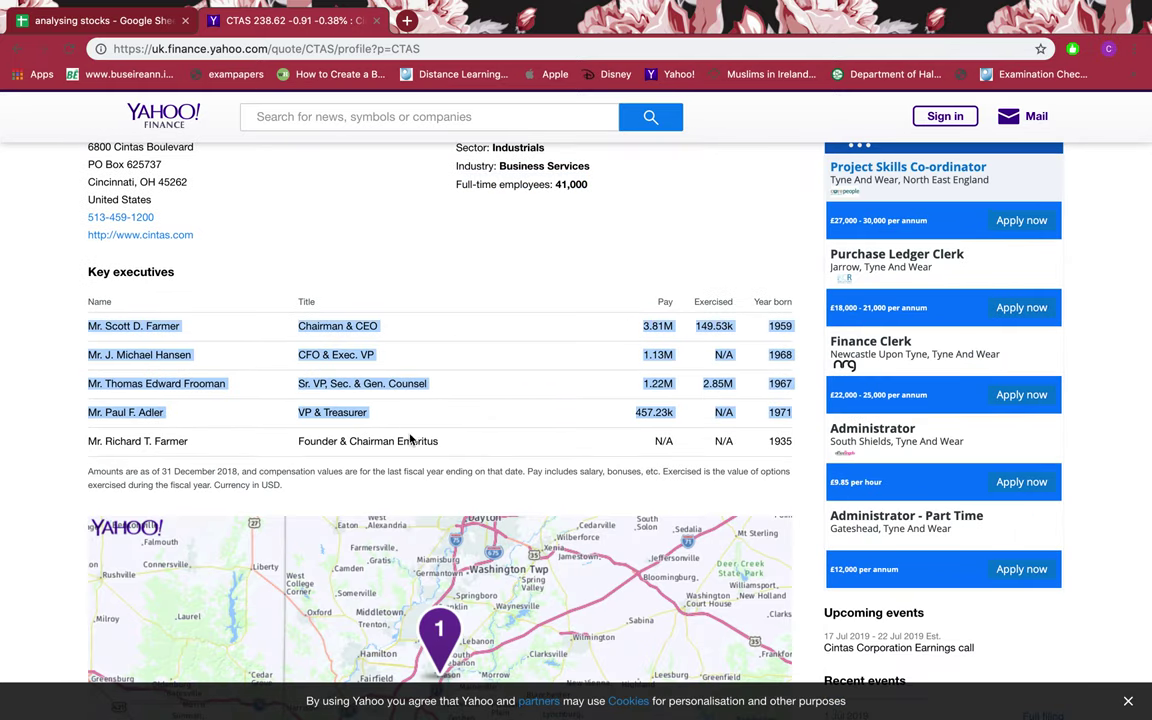
triple_click(501, 448)
left_click(646, 440)
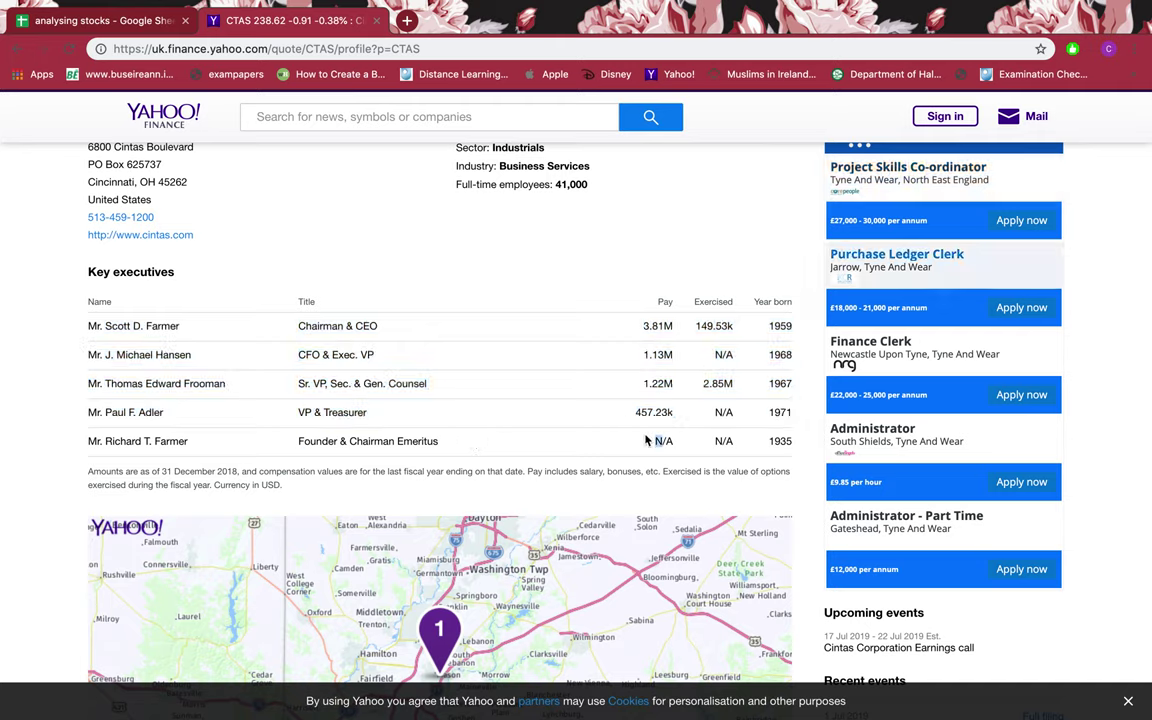
double_click(646, 440)
left_click(646, 440)
left_click_drag(674, 417, 578, 331)
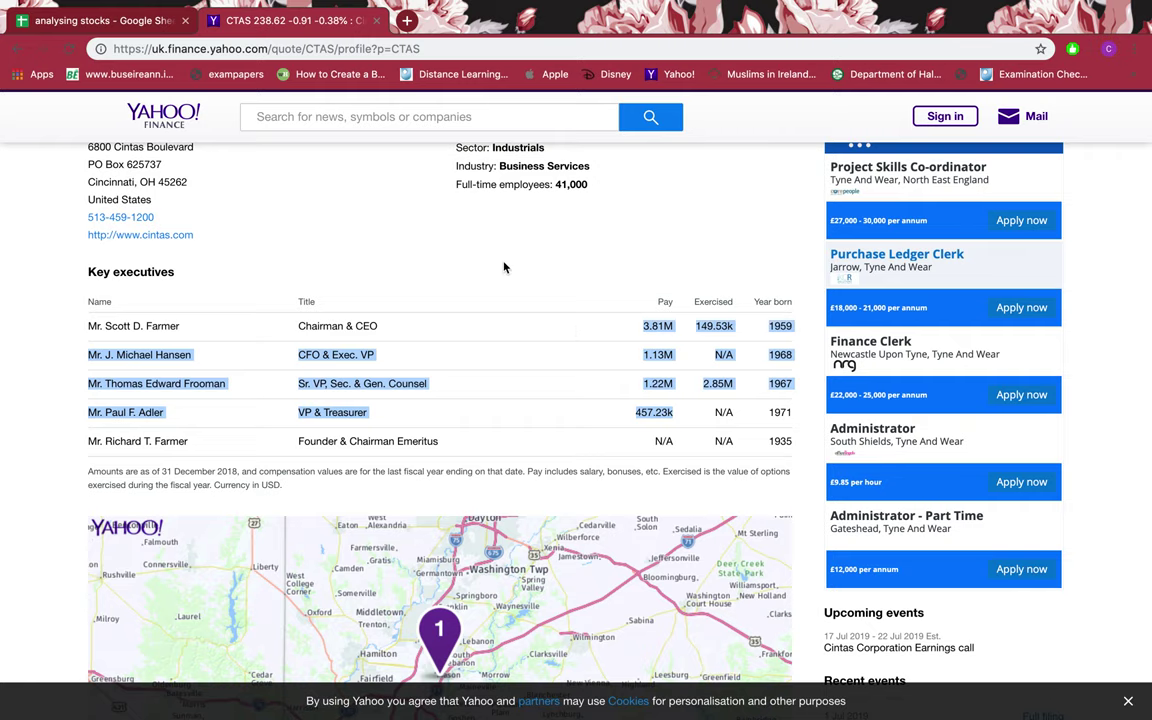
scroll(504, 267, "up", 3)
Search 'cintas stock' and select the 24.93B market cap
left_click(449, 45)
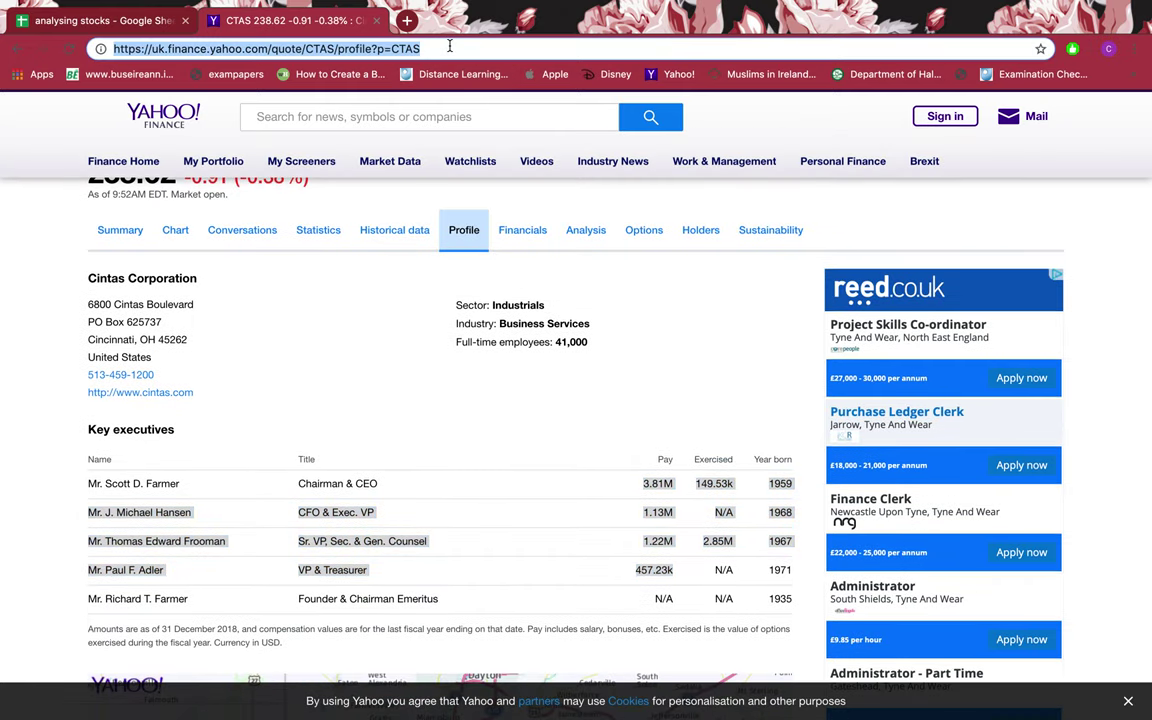
type("Cintas i")
key("BackSpace")
key("BackSpace")
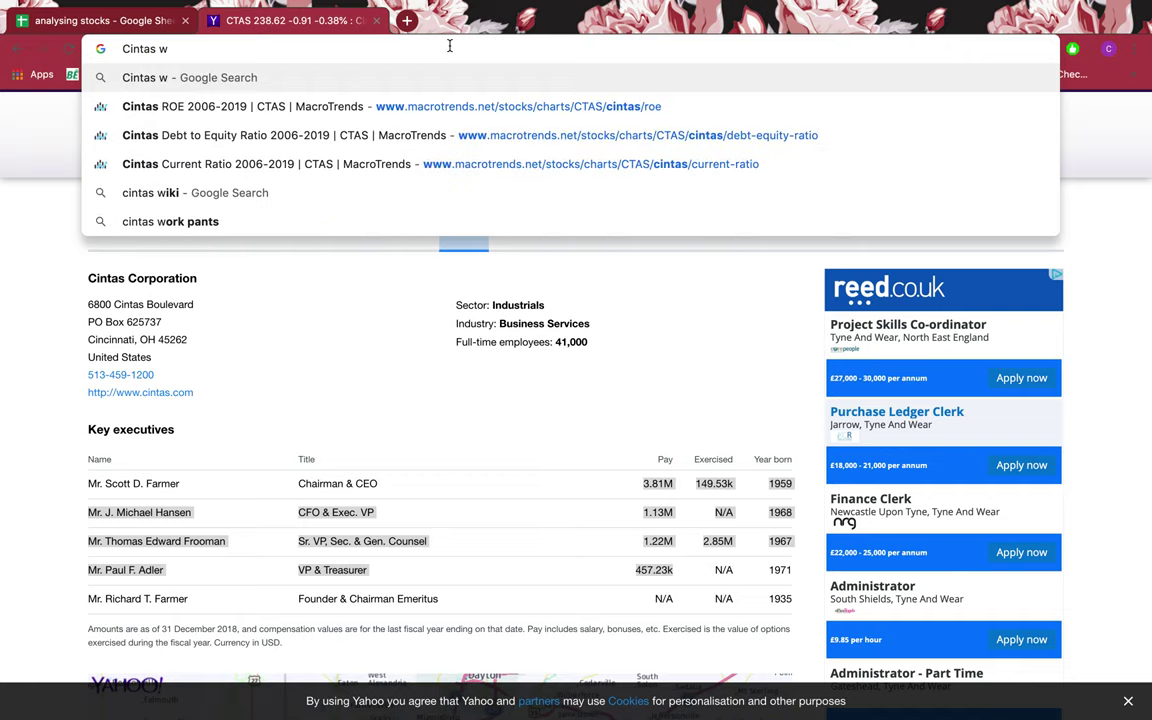
type("sto ")
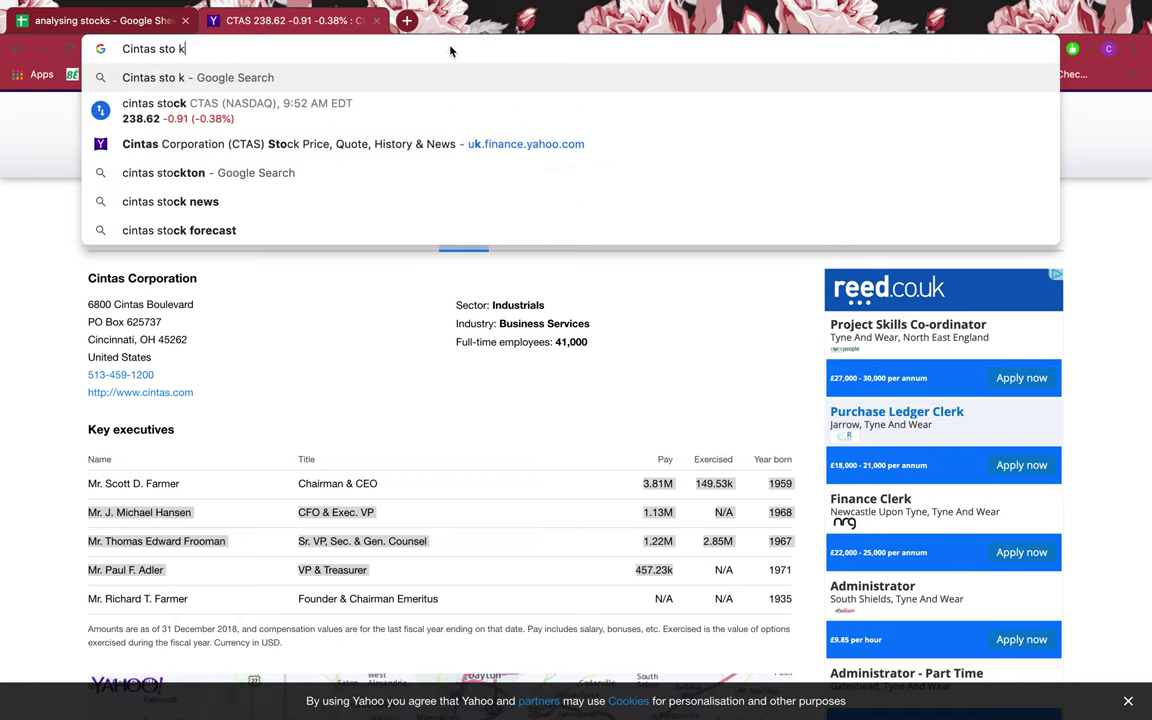
type("ck")
key("Return")
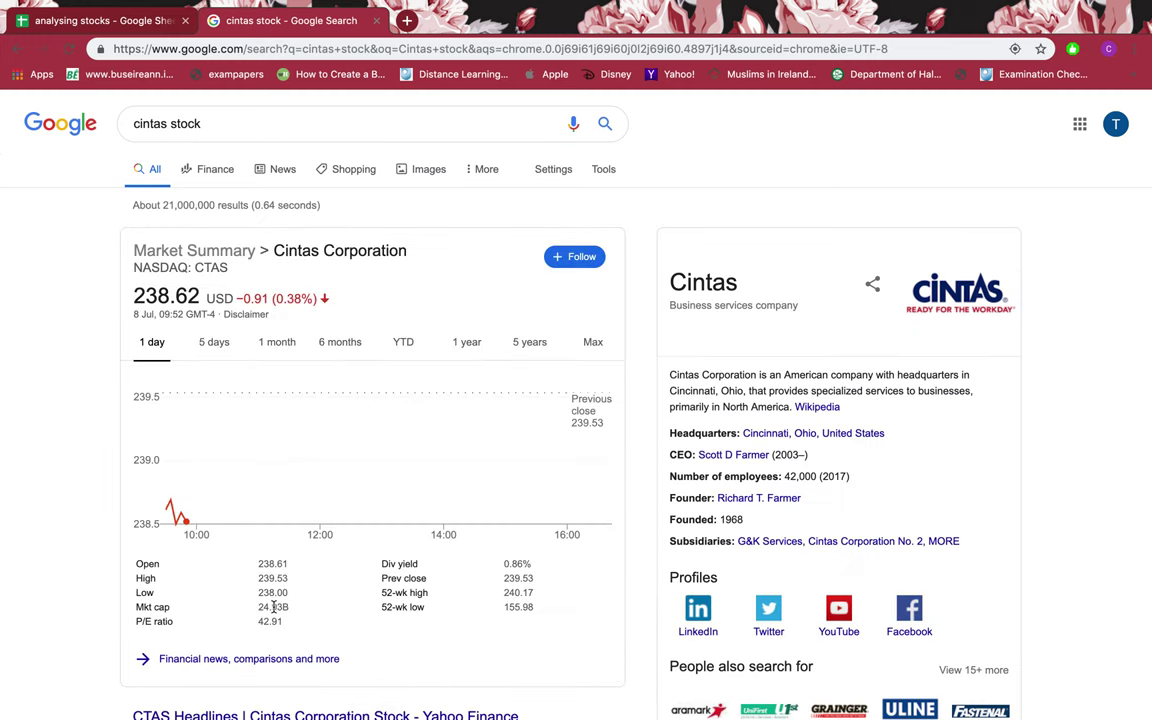
scroll(273, 607, "up", 1)
double_click(273, 607)
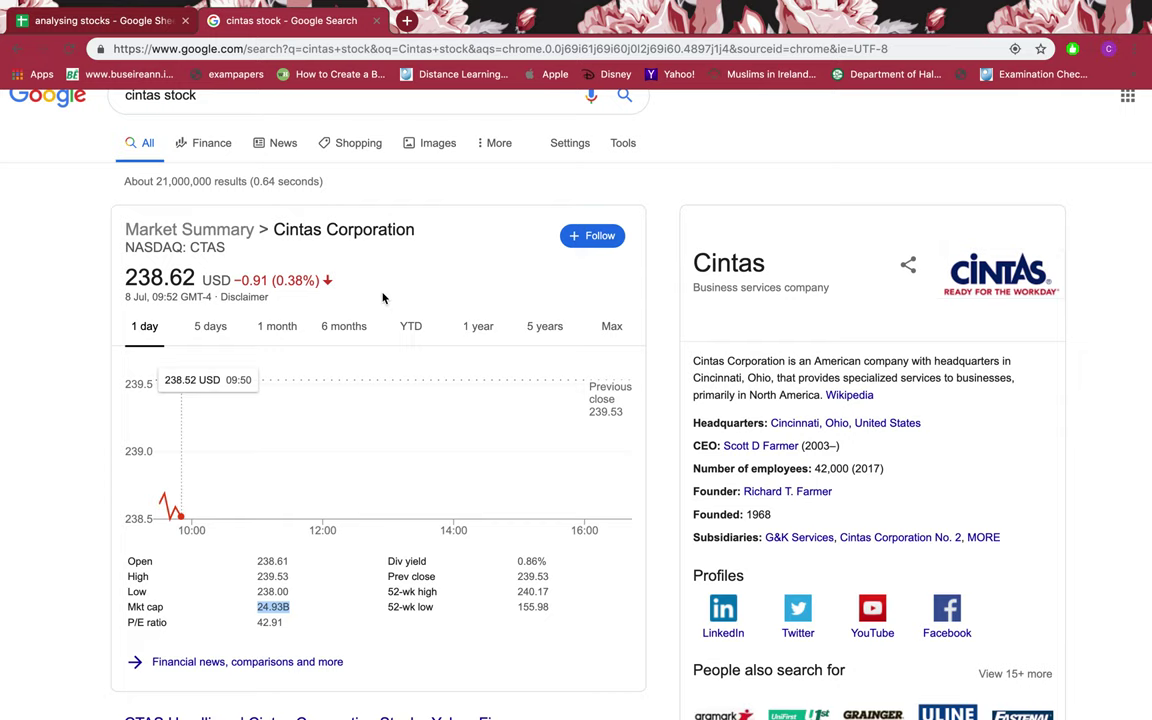
Look over the analysing stocks sheet, then return to the cintas stock results
left_click(100, 21)
scroll(244, 386, "left", 3)
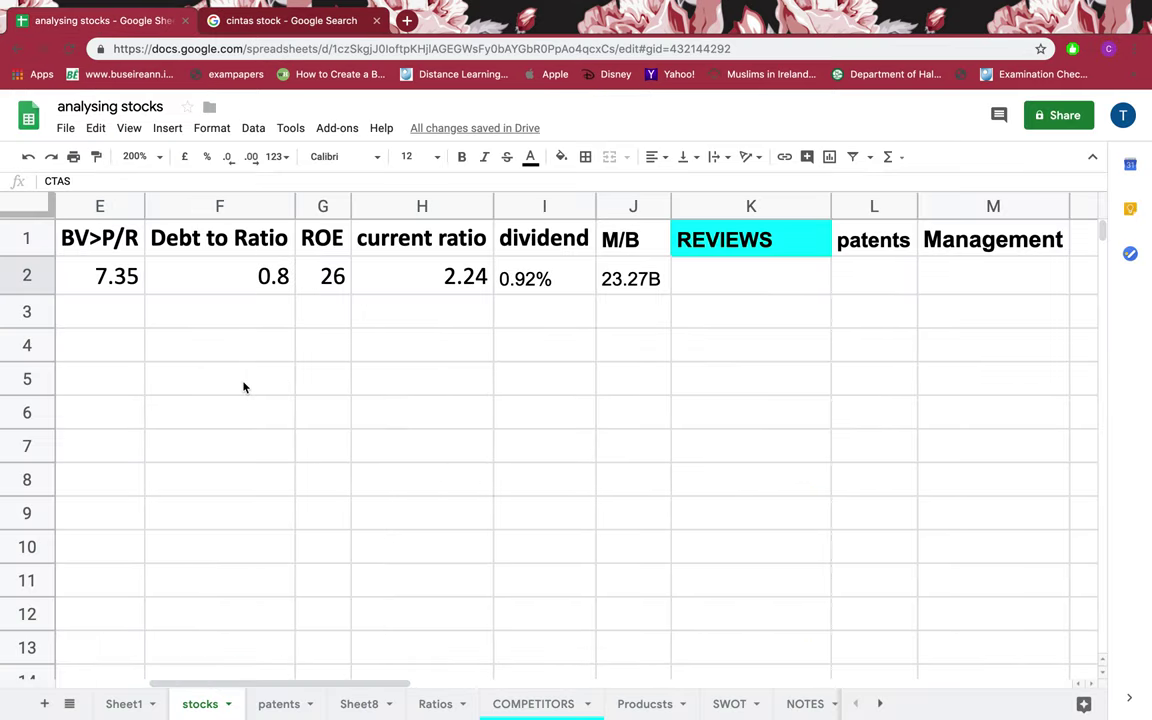
scroll(244, 386, "right", 10)
left_click(340, 28)
Open Justia Patents via Google and run a patent search for 'Cintas'
left_click(344, 48)
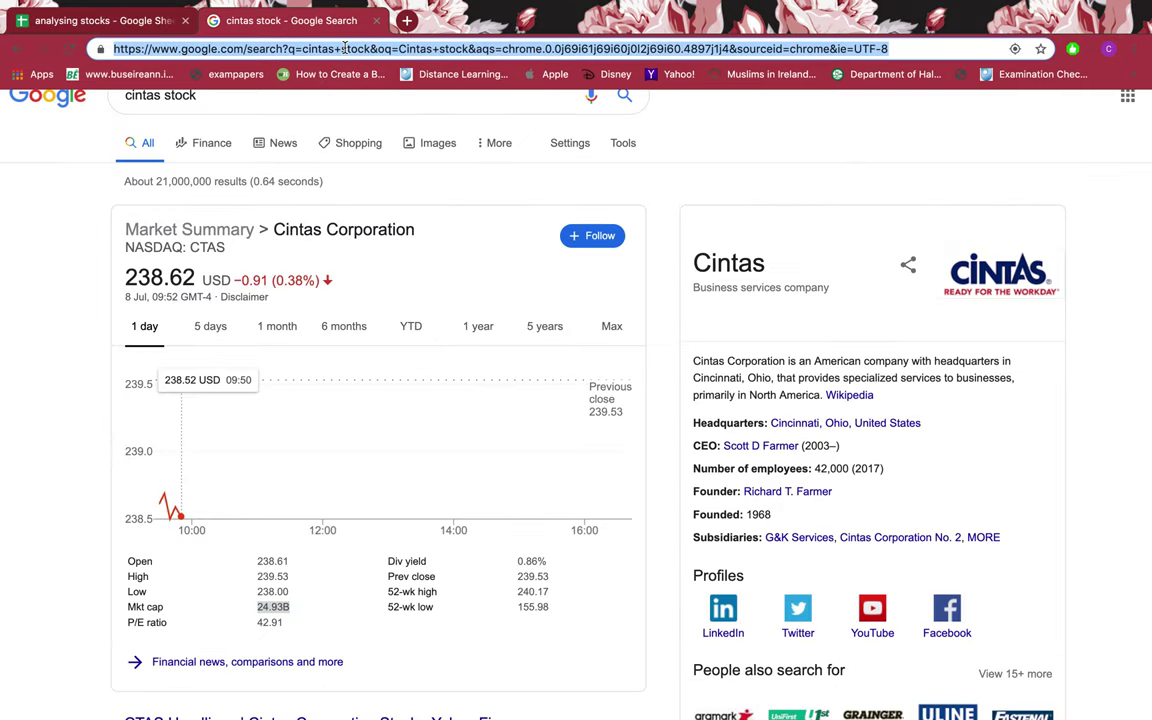
type("just")
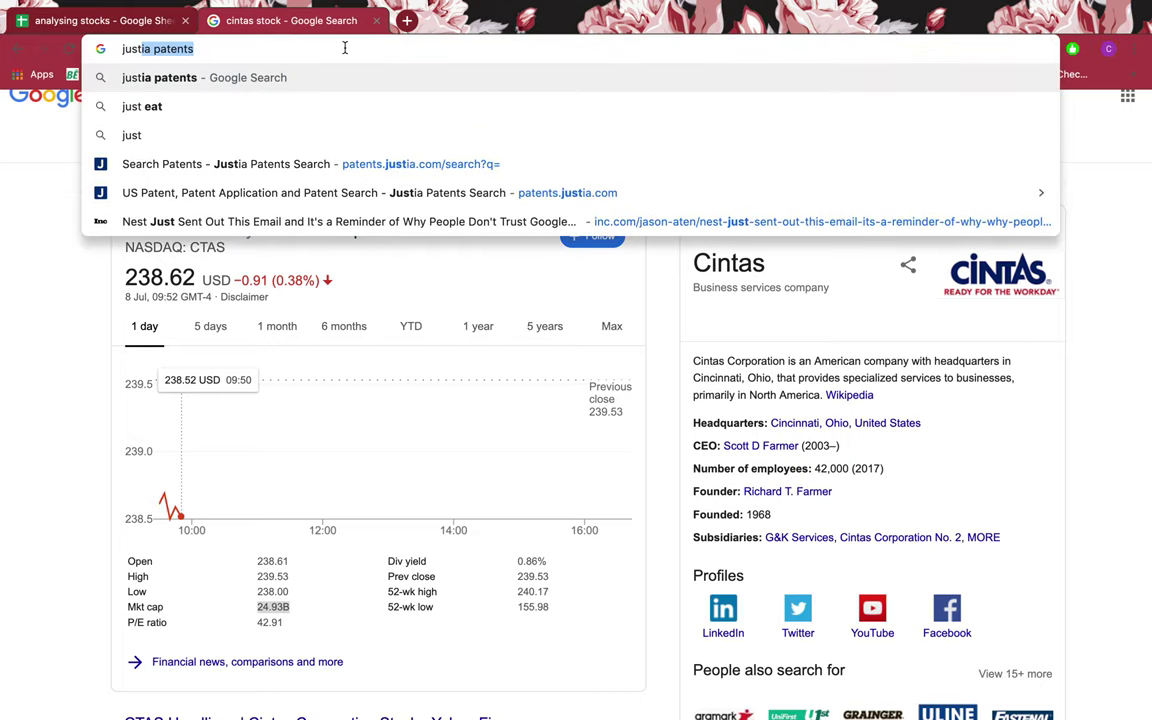
key("Return")
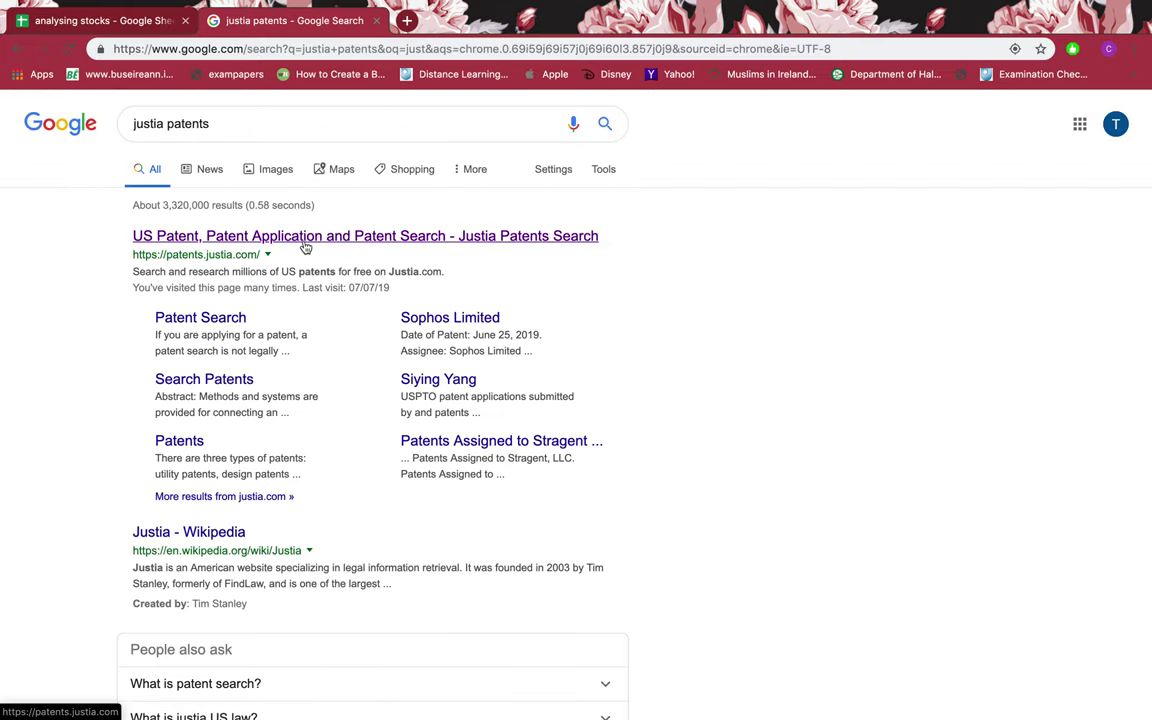
left_click(303, 237)
left_click(788, 112)
type("Cintas")
left_click(914, 117)
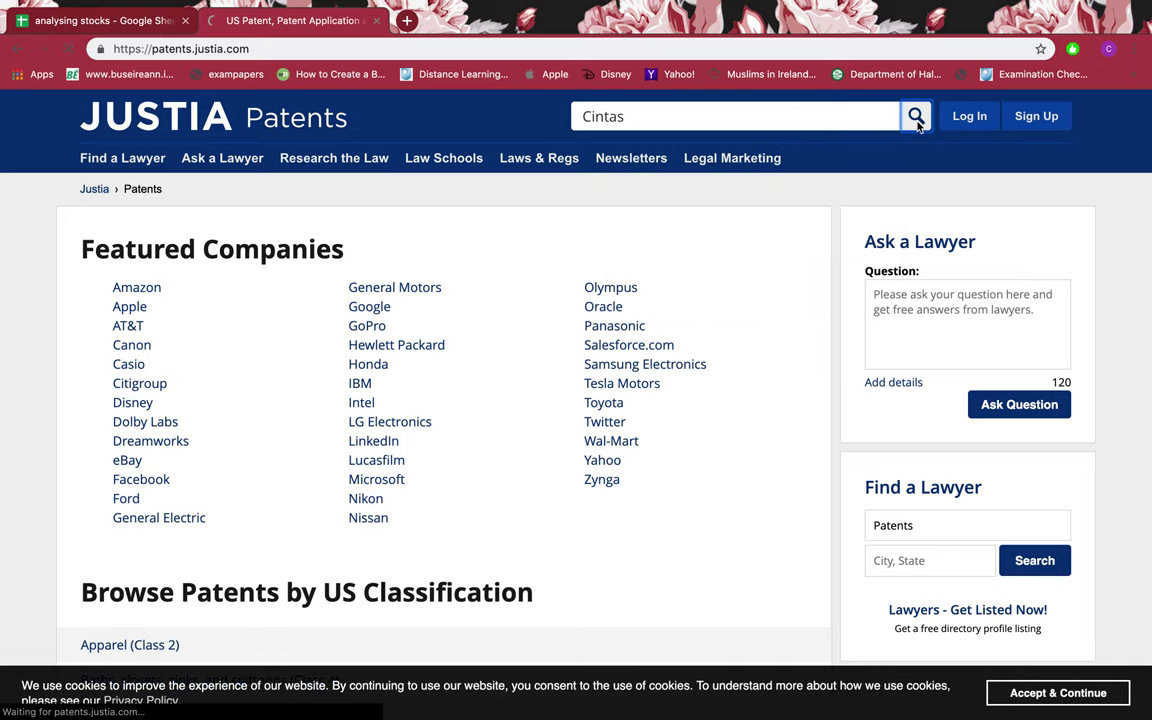
Select the zone cleaning patent's dates (filed March 13, 2013), inventor and Cintas Corporation applicant lines
scroll(237, 490, "down", 10)
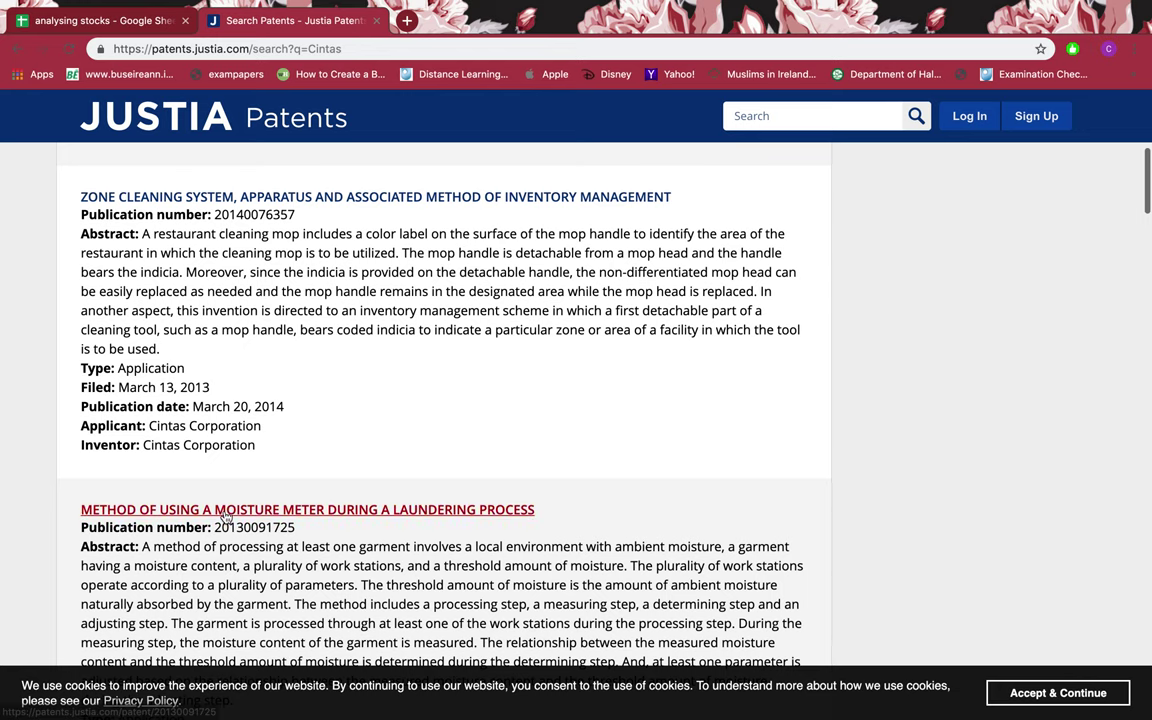
triple_click(190, 406)
scroll(211, 418, "up", 3)
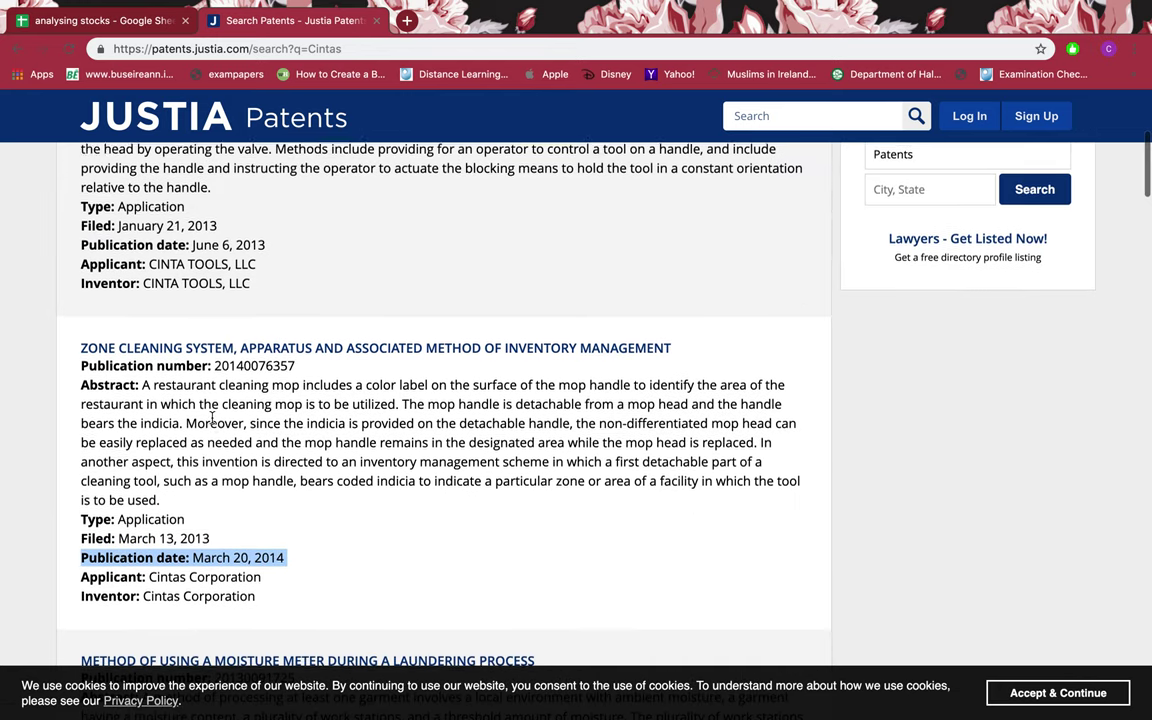
triple_click(198, 537)
triple_click(115, 598)
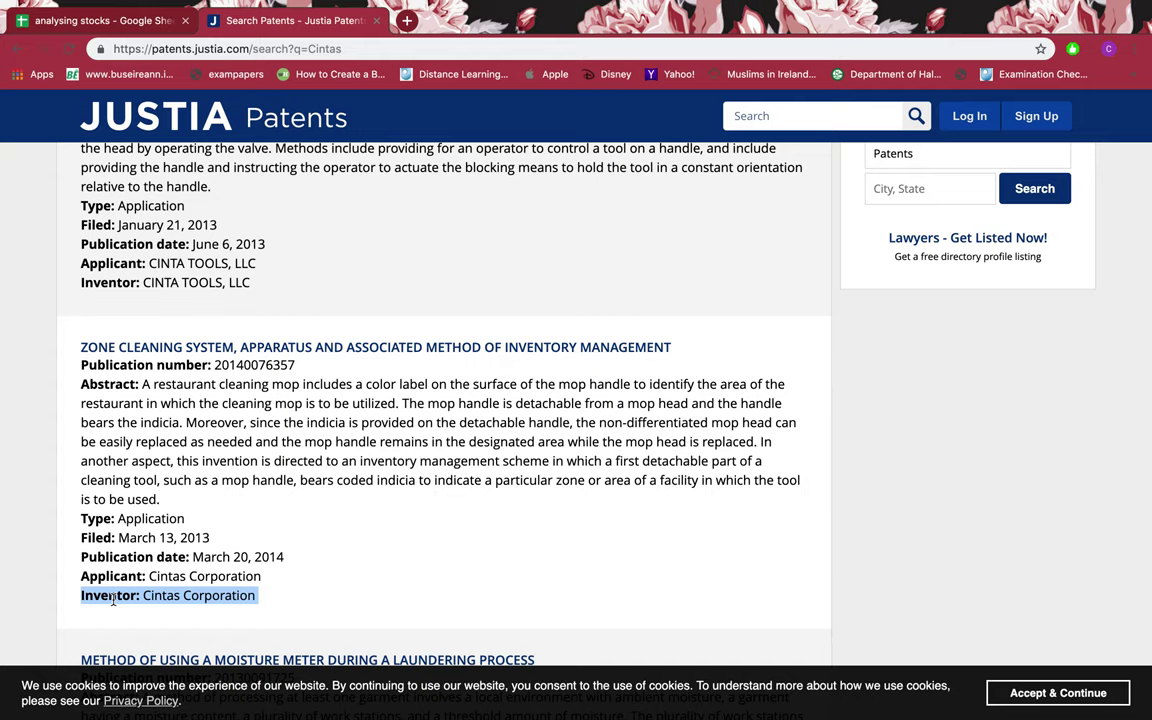
double_click(116, 595)
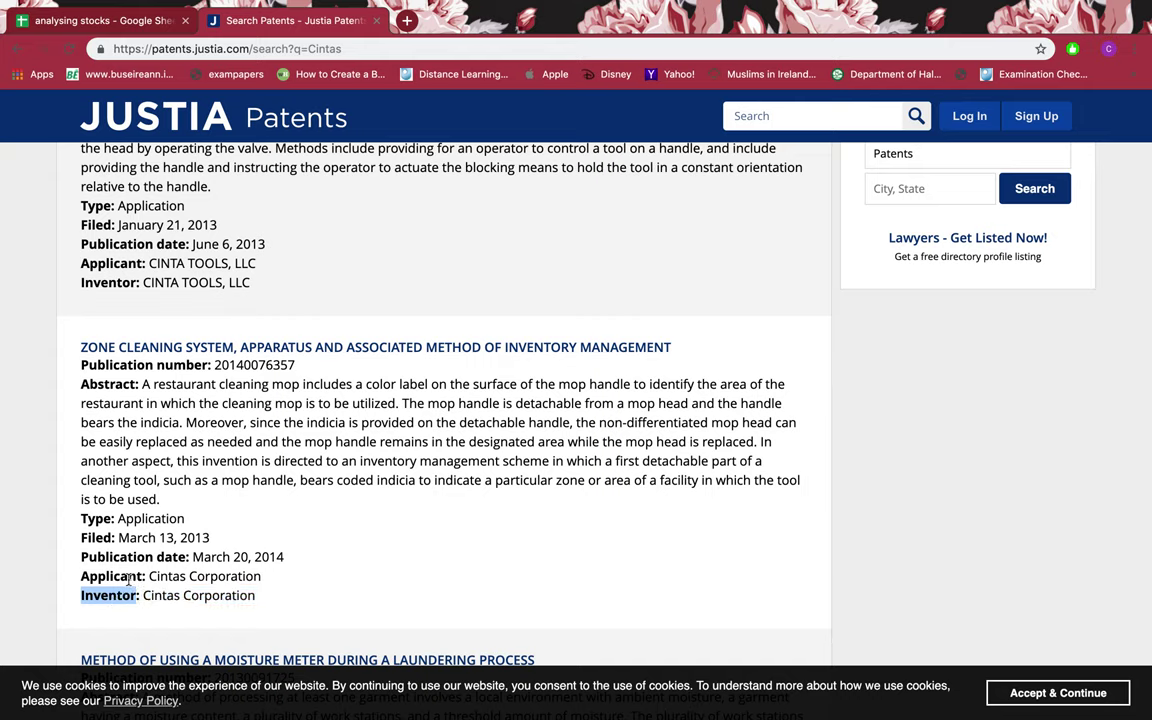
triple_click(128, 577)
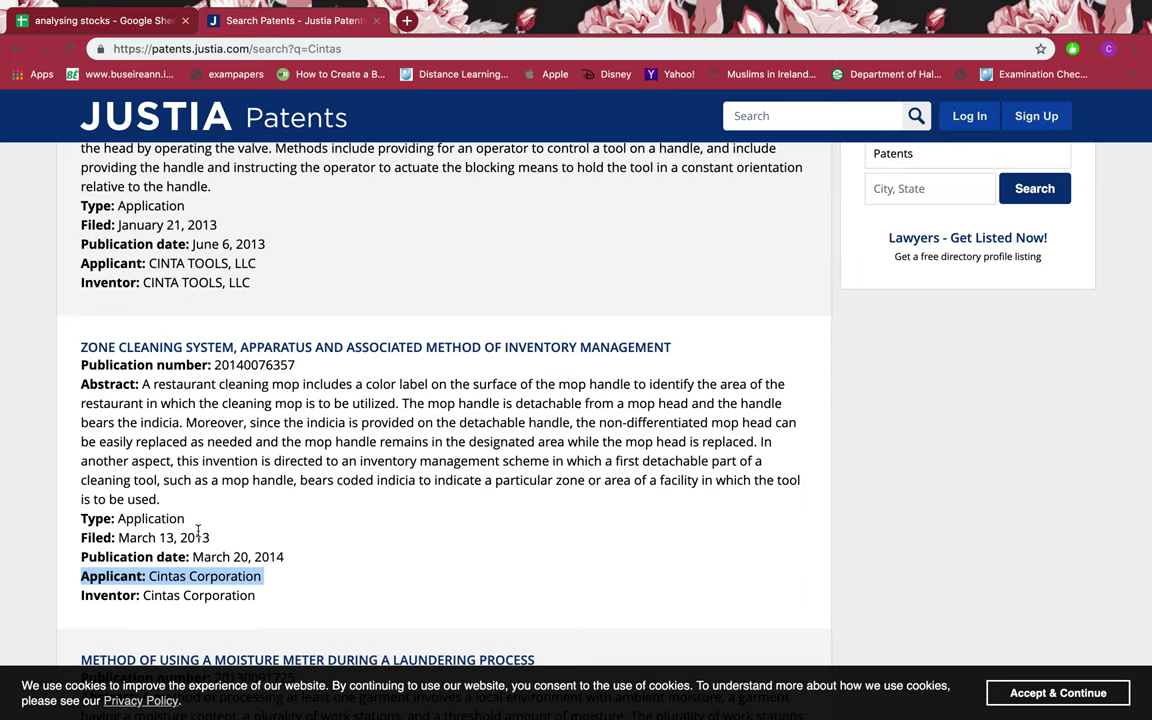
scroll(198, 530, "down", 5)
scroll(217, 507, "down", 4)
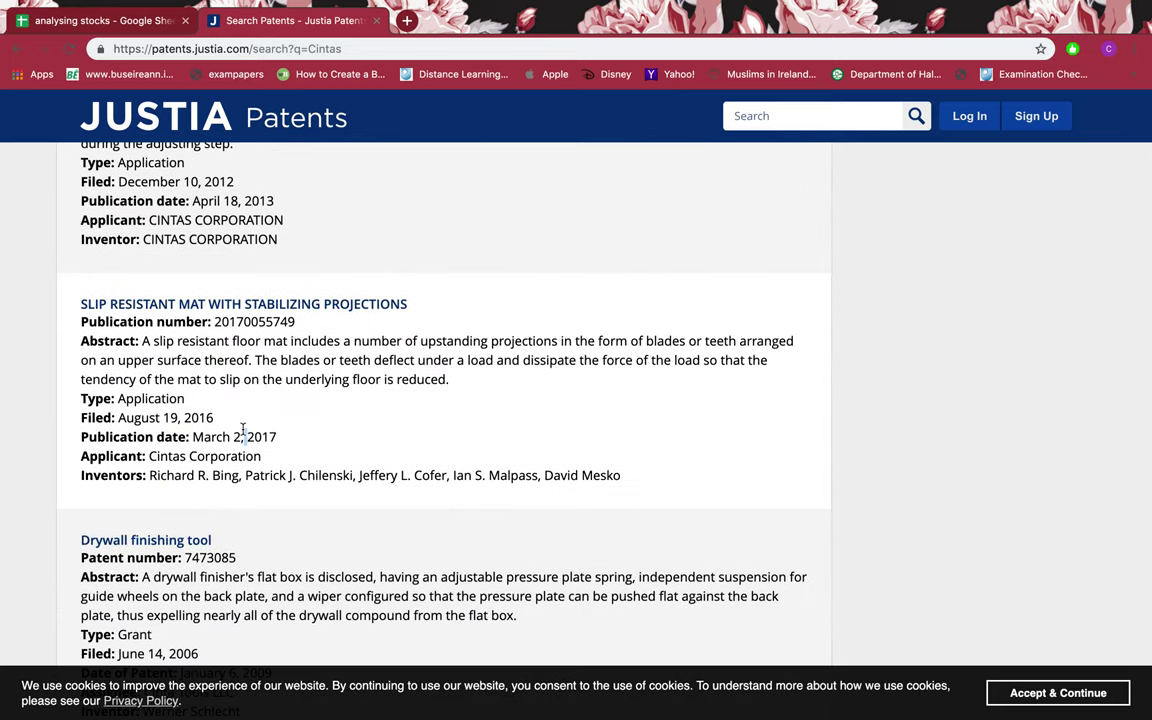
scroll(243, 430, "down", 2)
scroll(198, 475, "down", 2)
scroll(198, 475, "up", 2)
left_click_drag(177, 511, 241, 513)
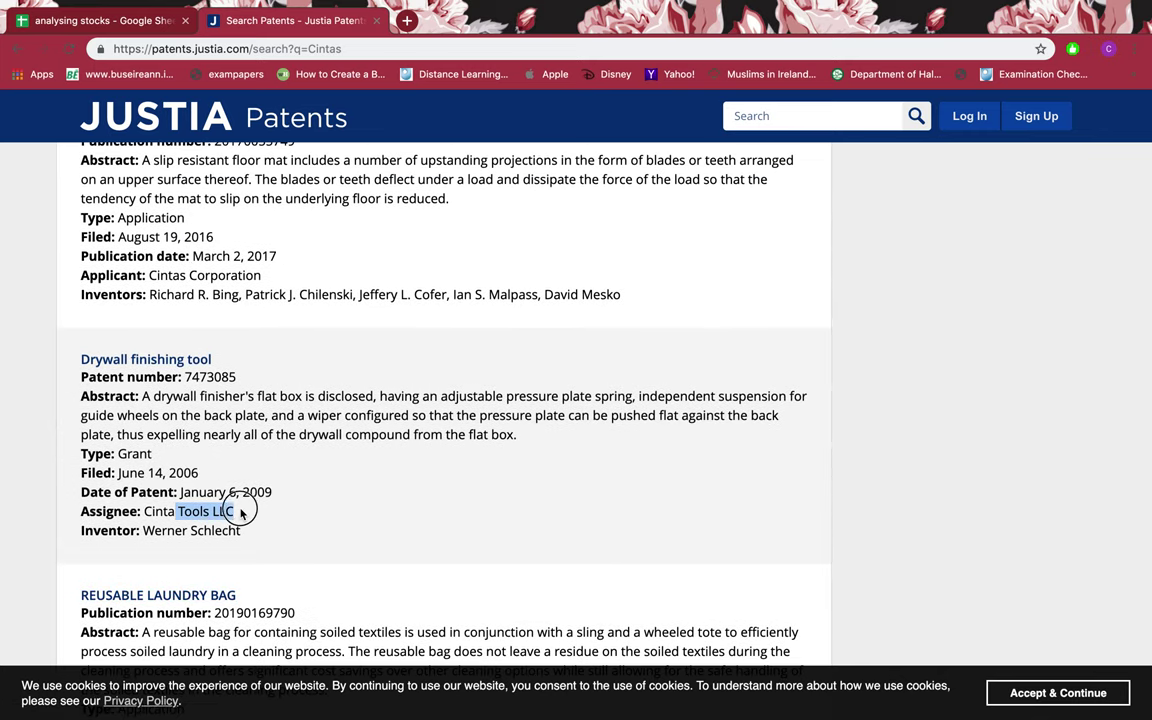
scroll(243, 513, "down", 4)
scroll(248, 513, "down", 3)
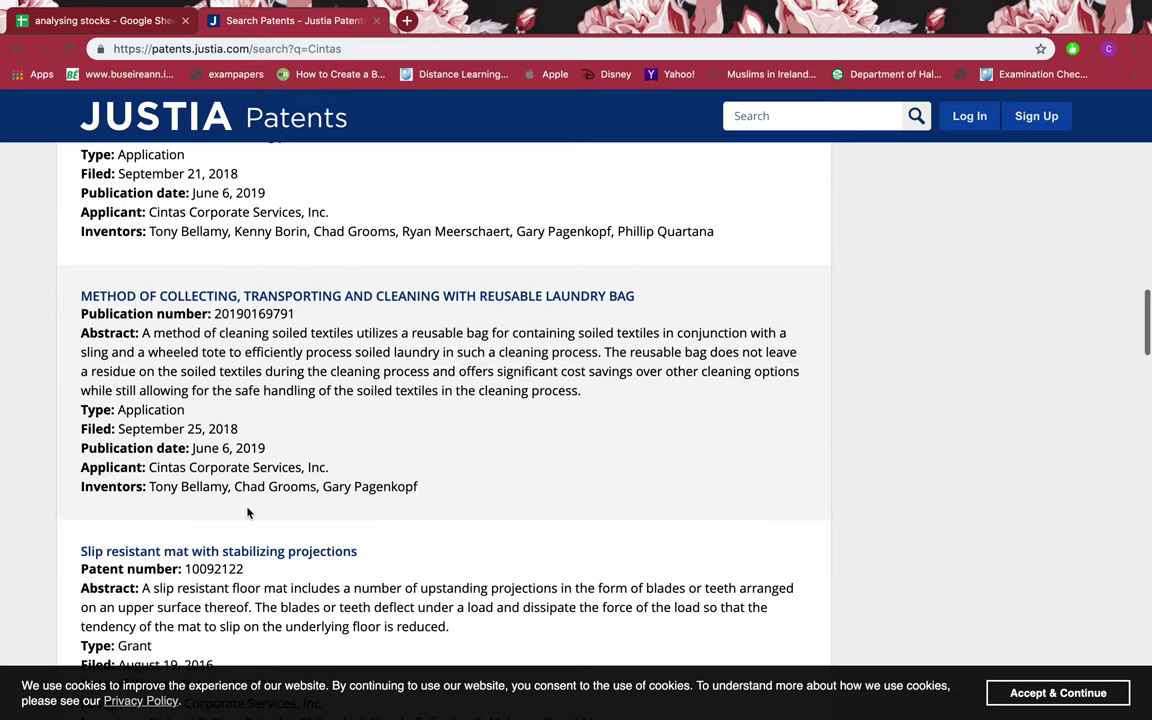
scroll(248, 513, "down", 2)
scroll(247, 507, "down", 3)
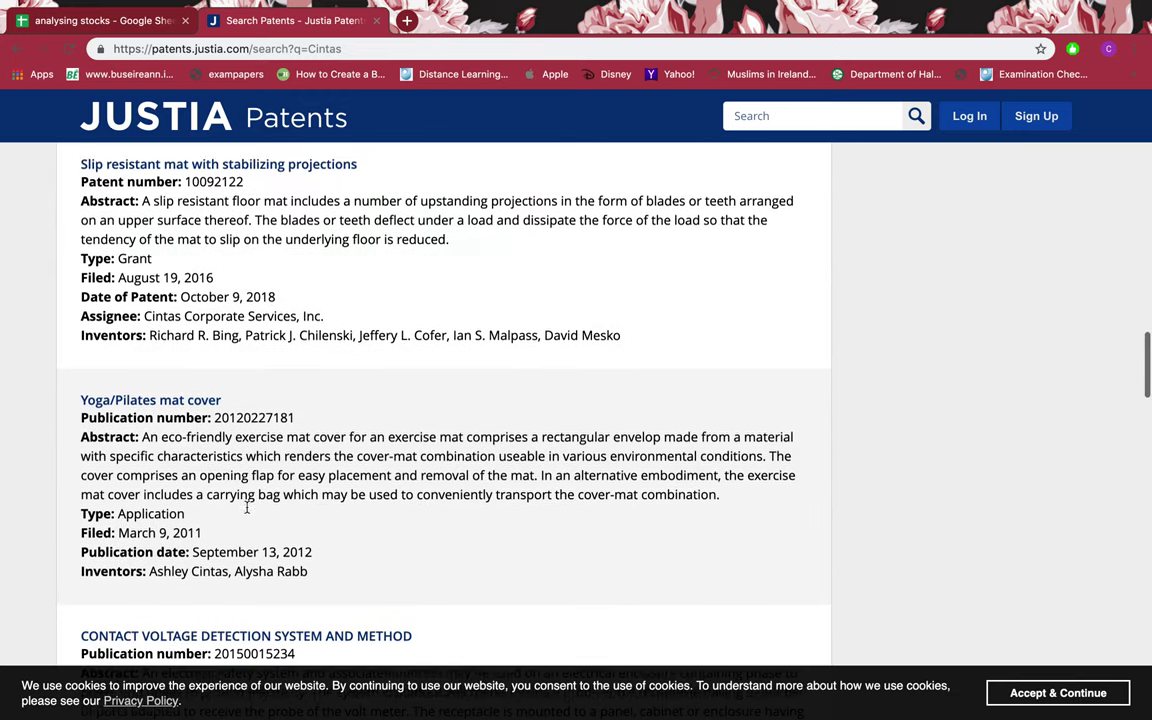
scroll(247, 507, "down", 5)
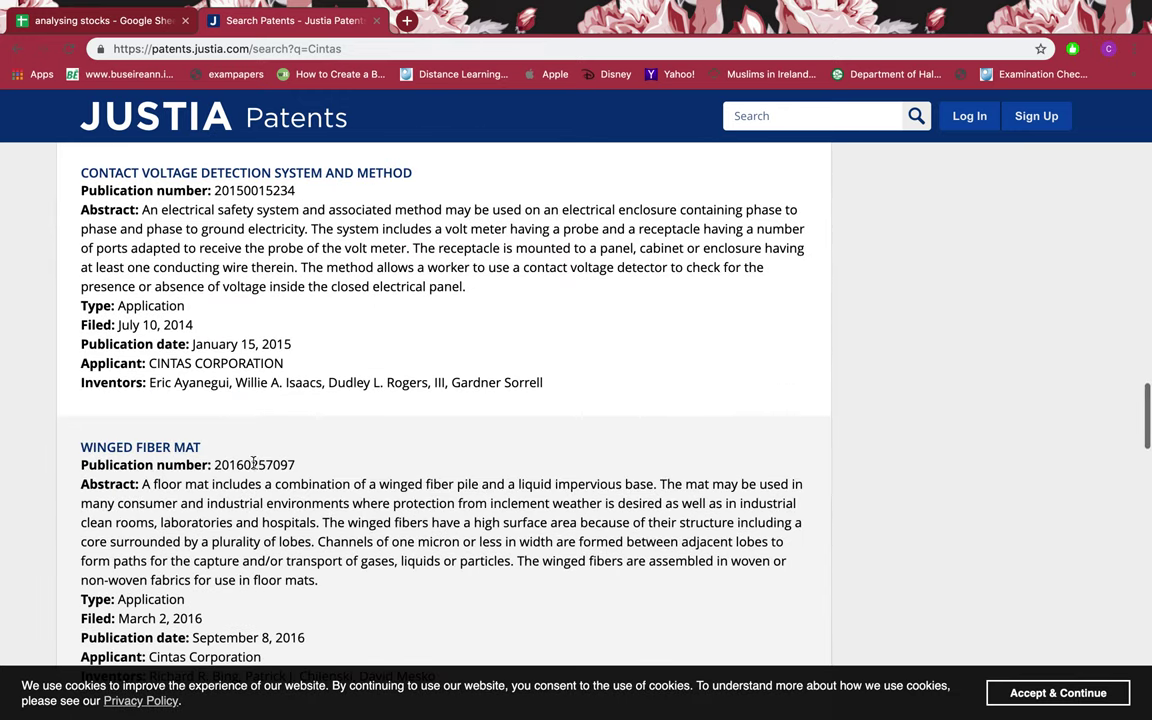
triple_click(168, 320)
scroll(168, 320, "down", 2)
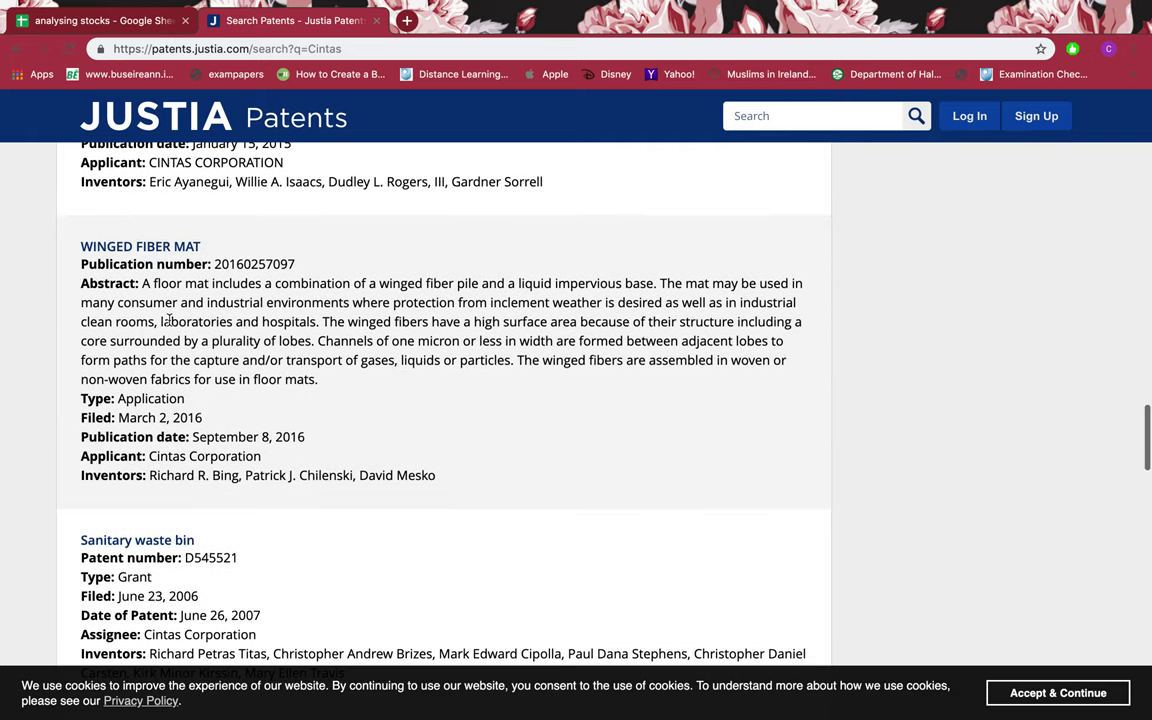
triple_click(170, 417)
scroll(253, 490, "down", 3)
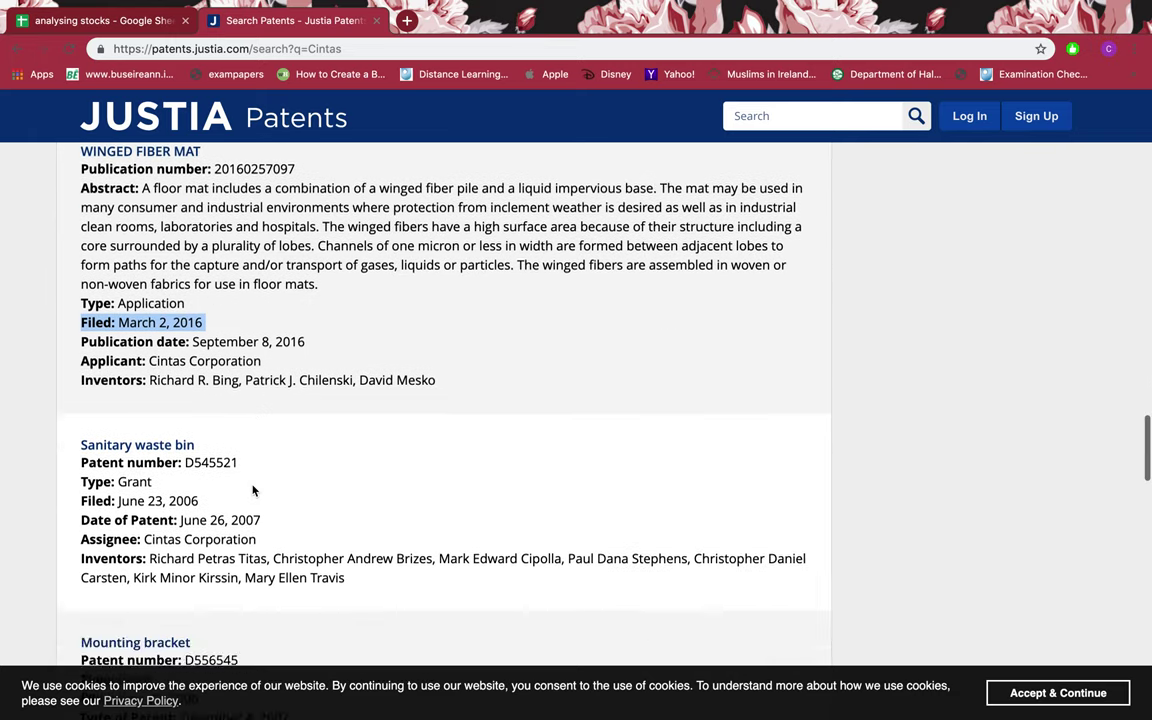
scroll(252, 463, "down", 4)
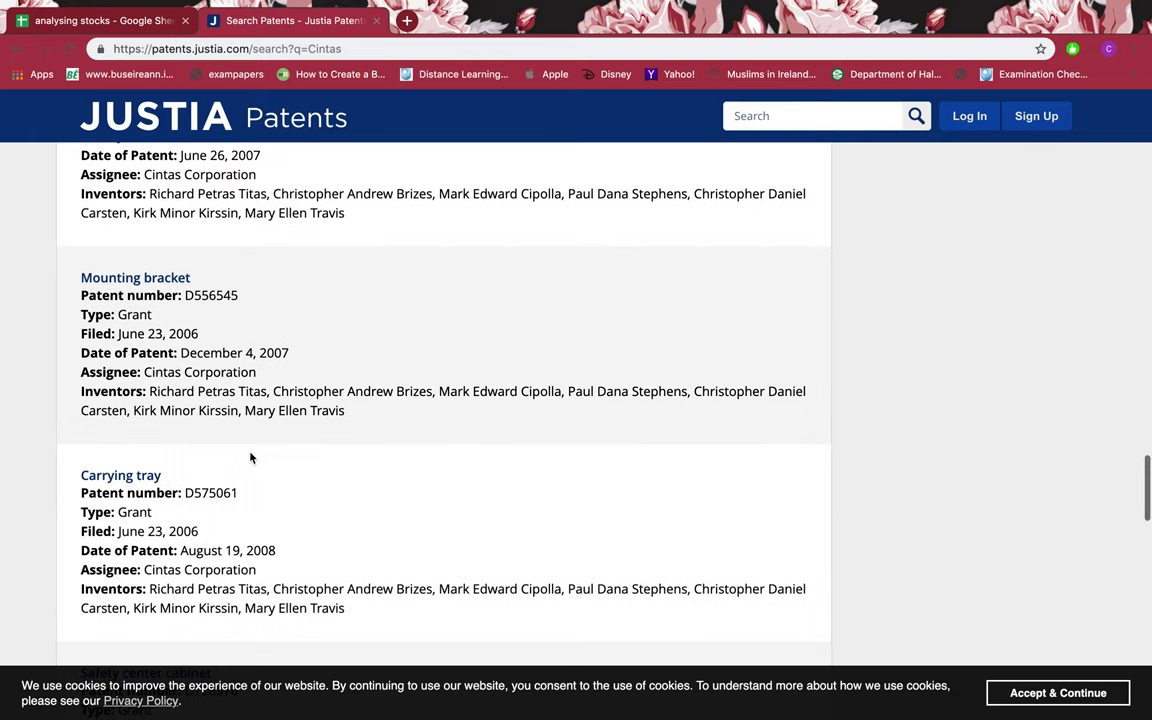
scroll(251, 458, "down", 4)
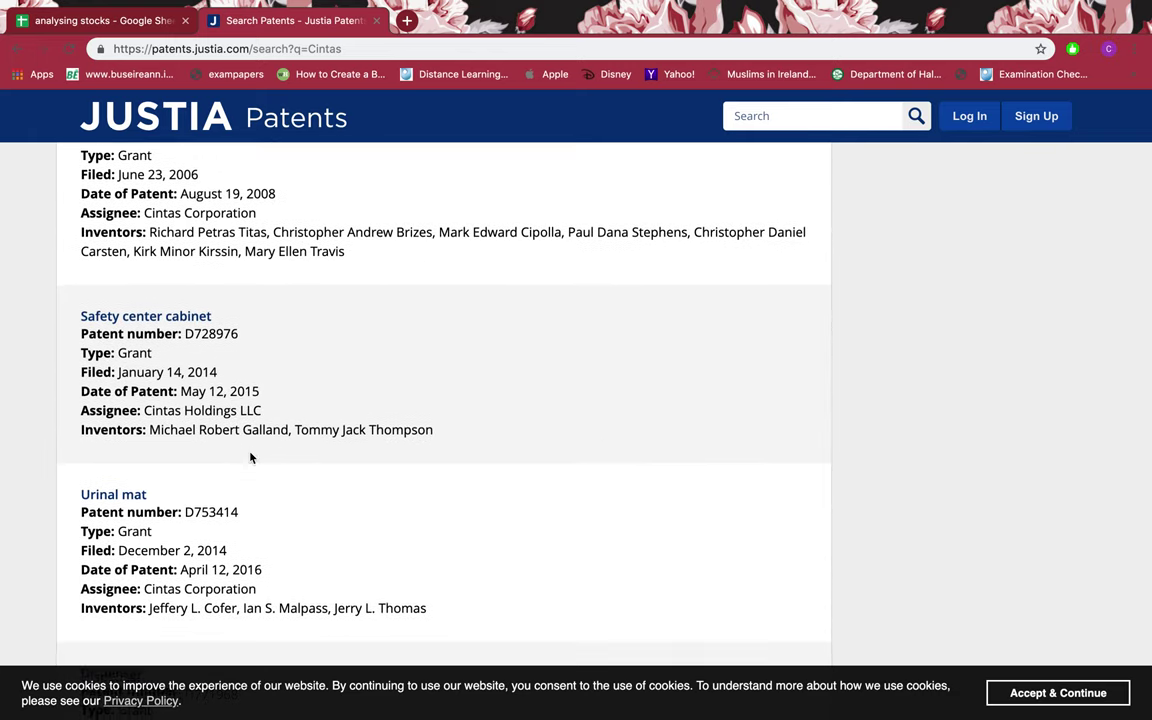
scroll(251, 458, "down", 2)
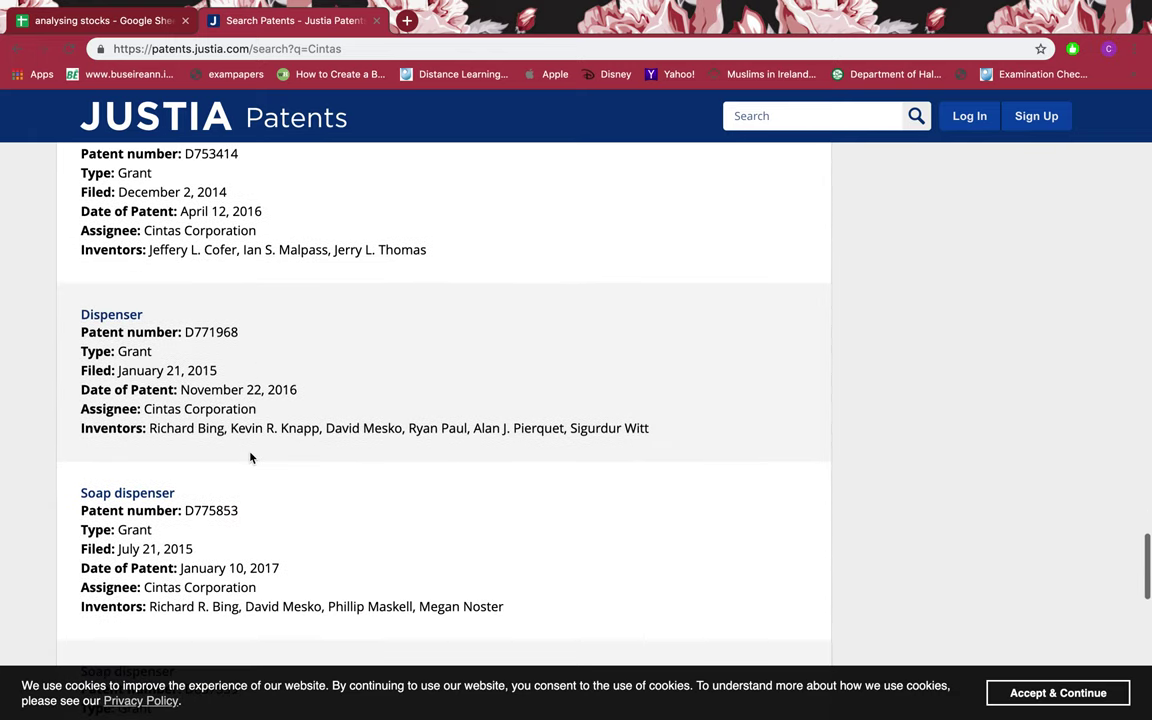
triple_click(200, 370)
scroll(221, 490, "down", 5)
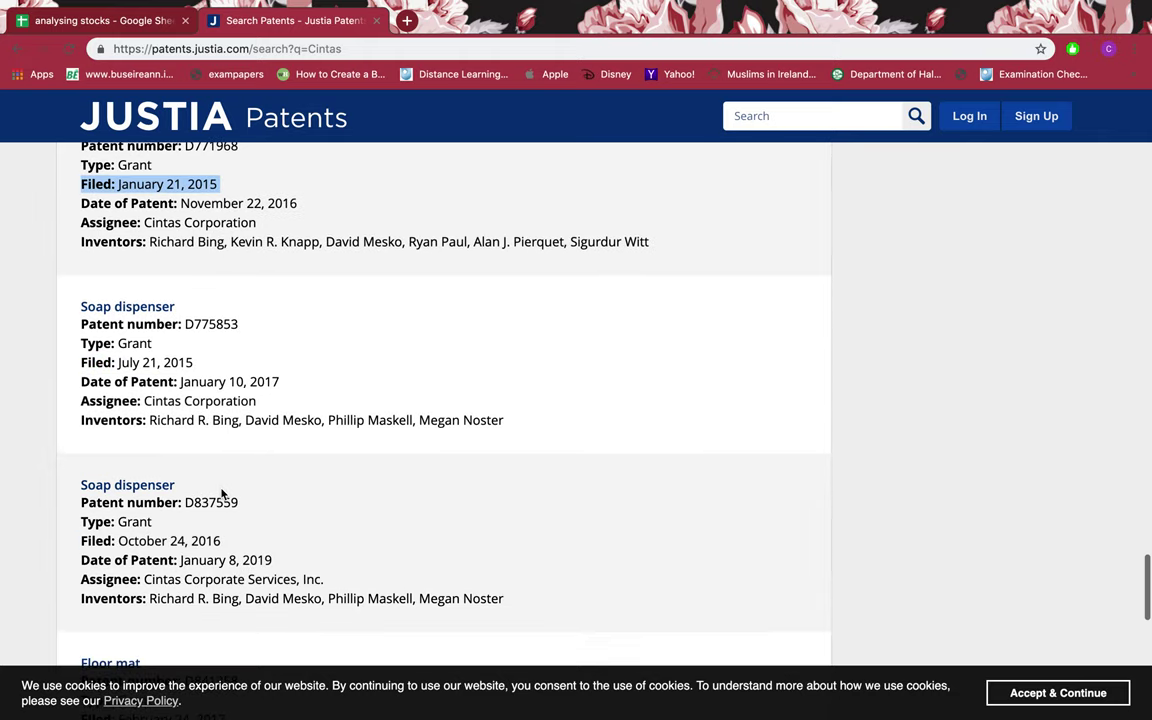